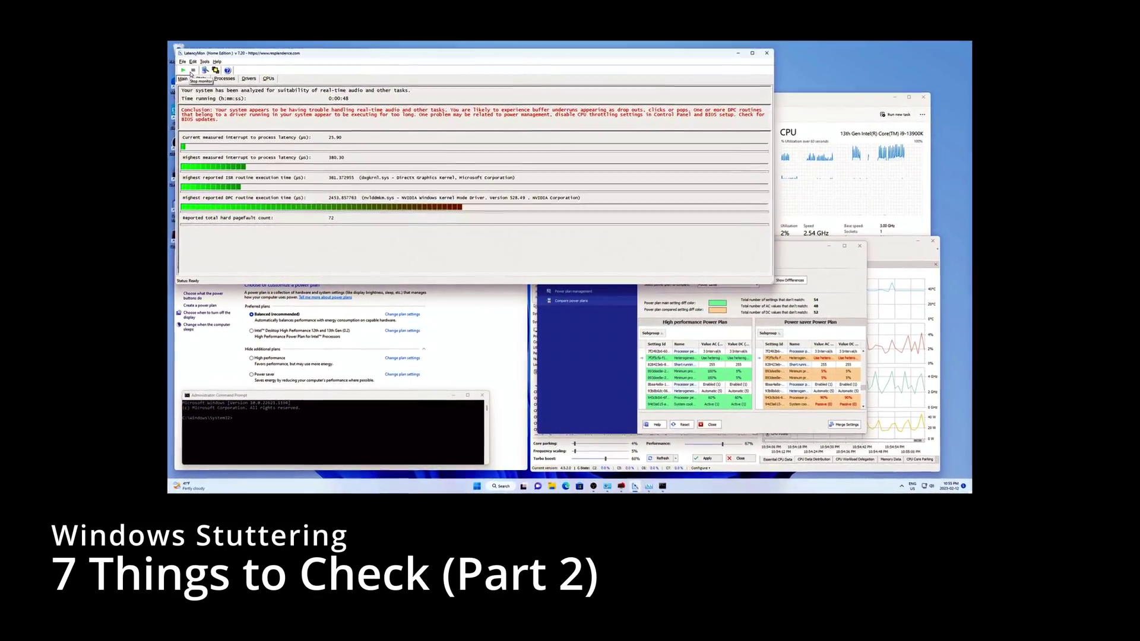
# Restart LatencyMon's latency measurement, then bring Task Manager to the front
pyautogui.click(183, 70)
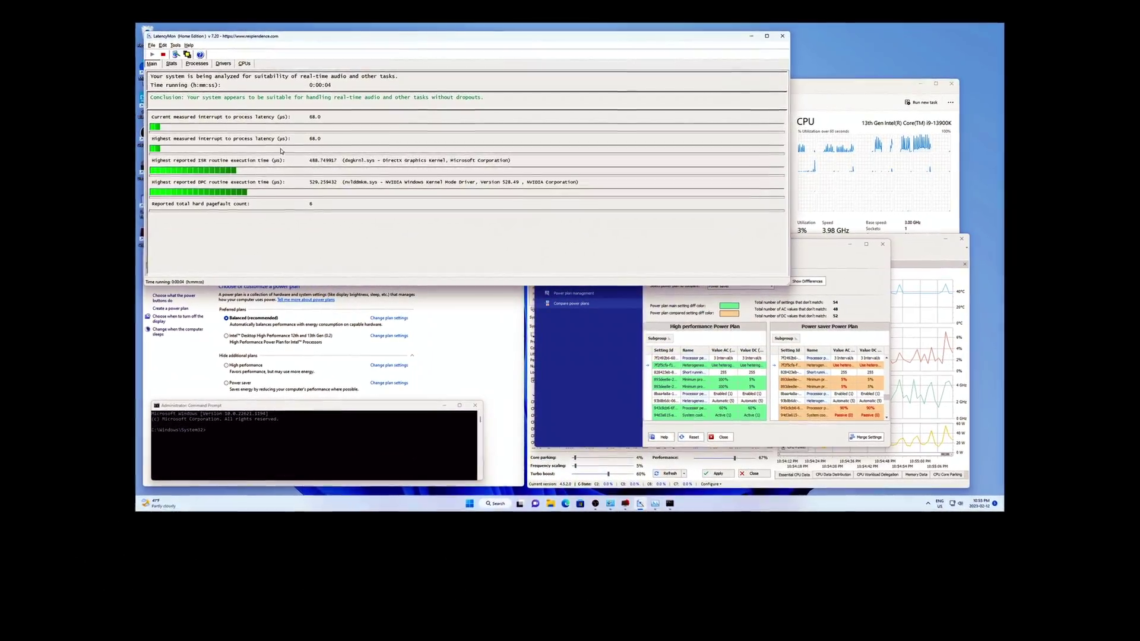
pyautogui.click(879, 200)
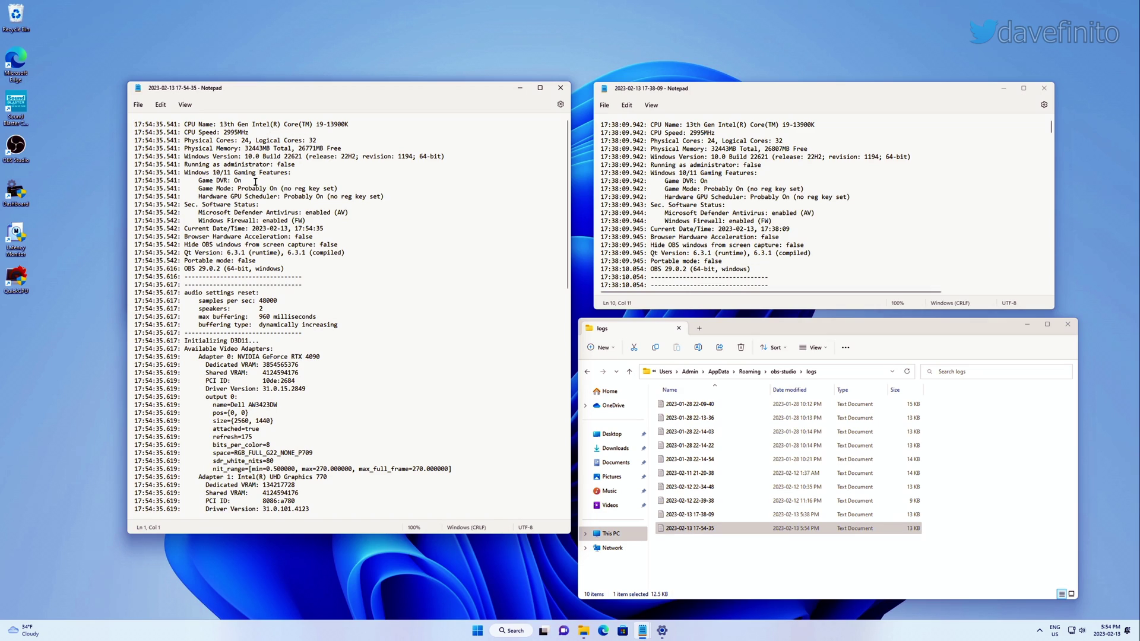
# Highlight the Game DVR: On, Game Mode 'Probably On' and older log's Game Bar: Off lines
pyautogui.moveTo(256, 178); pyautogui.dragTo(212, 181)
pyautogui.click(262, 180)
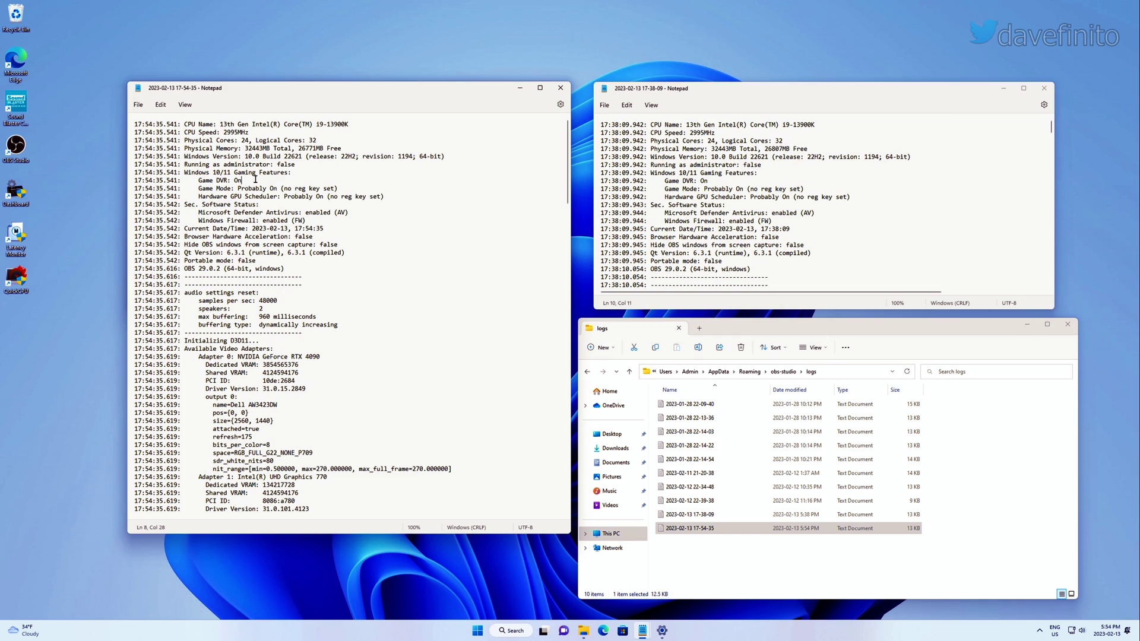
pyautogui.moveTo(255, 180); pyautogui.dragTo(205, 180)
pyautogui.click(295, 187)
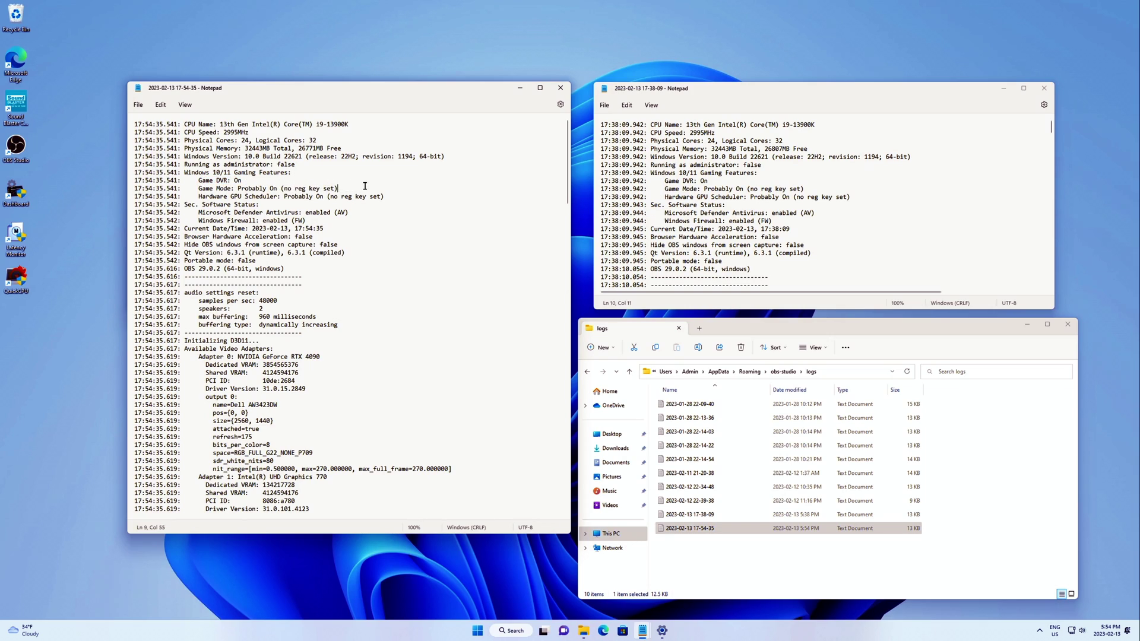
pyautogui.moveTo(350, 186); pyautogui.dragTo(209, 189)
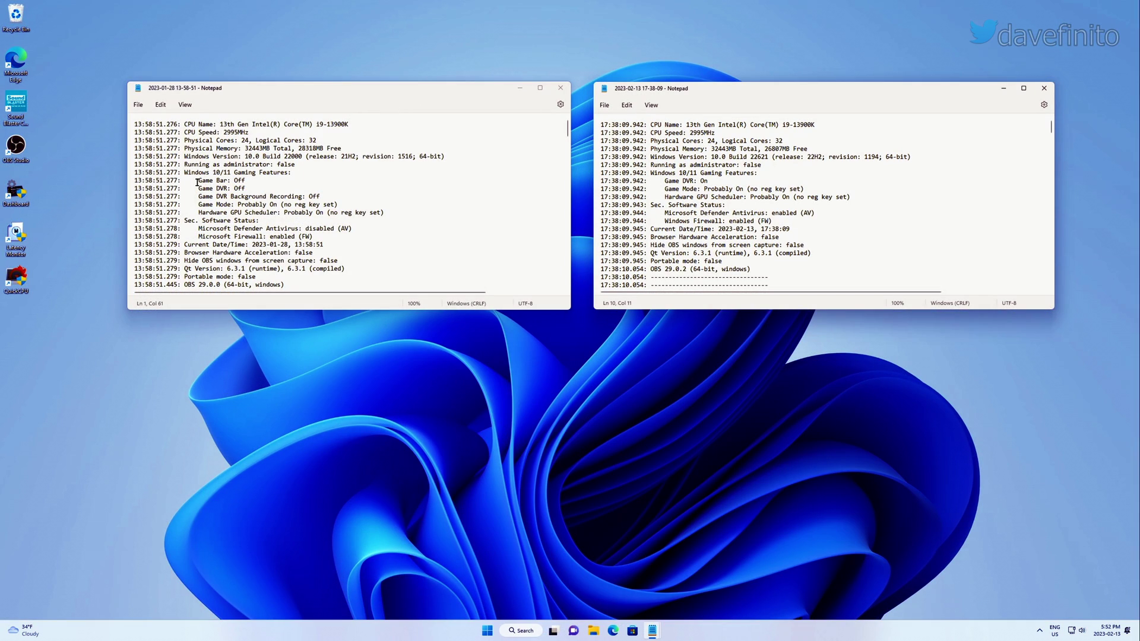
pyautogui.moveTo(197, 183); pyautogui.dragTo(244, 181)
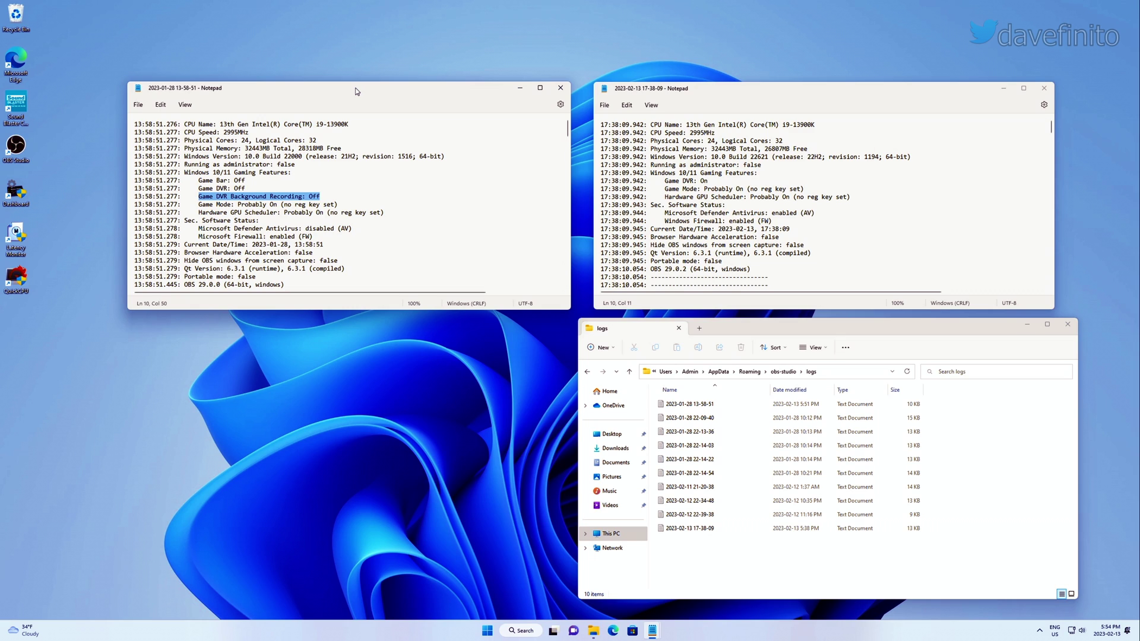
# Turn off the controller button shortcut for Xbox Game Bar in Settings > Gaming
pyautogui.click(488, 630)
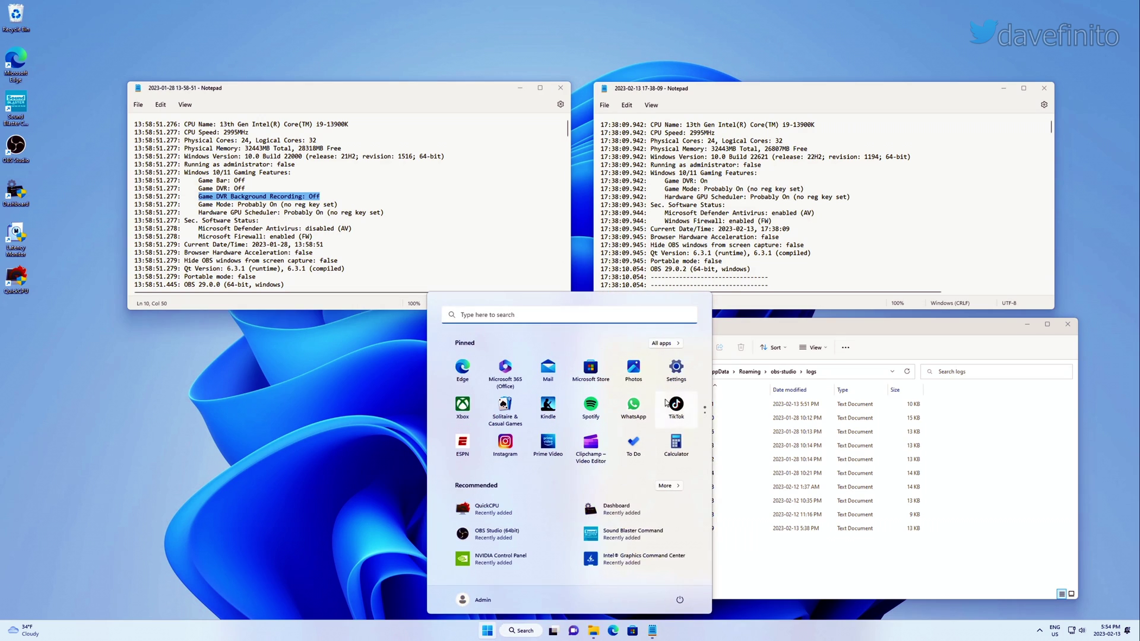
pyautogui.click(676, 367)
pyautogui.click(328, 299)
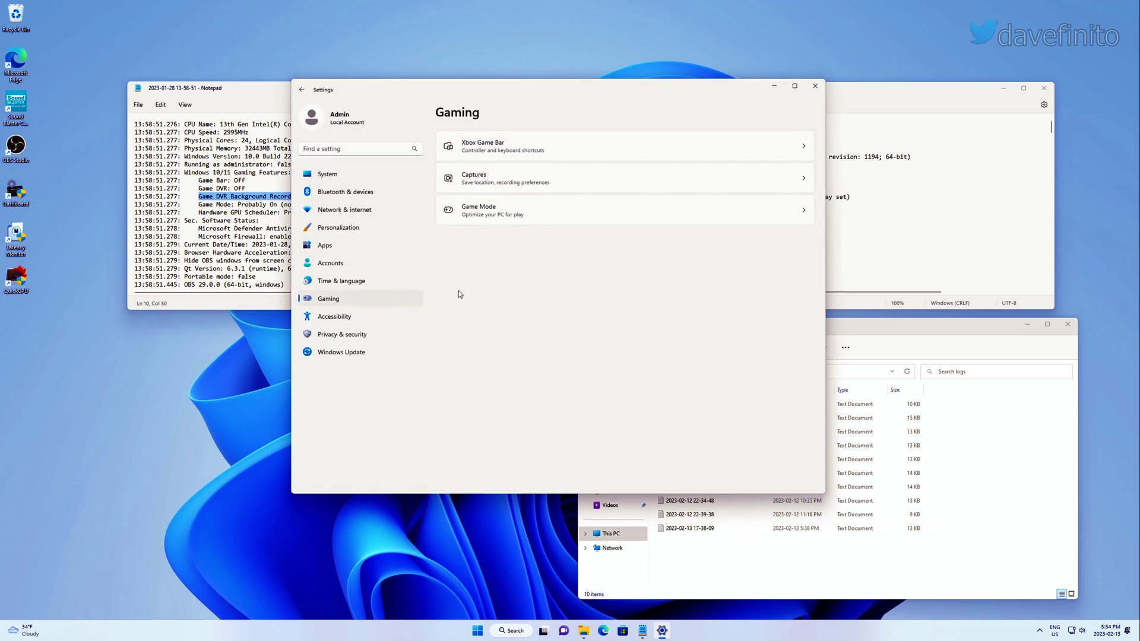
pyautogui.click(594, 145)
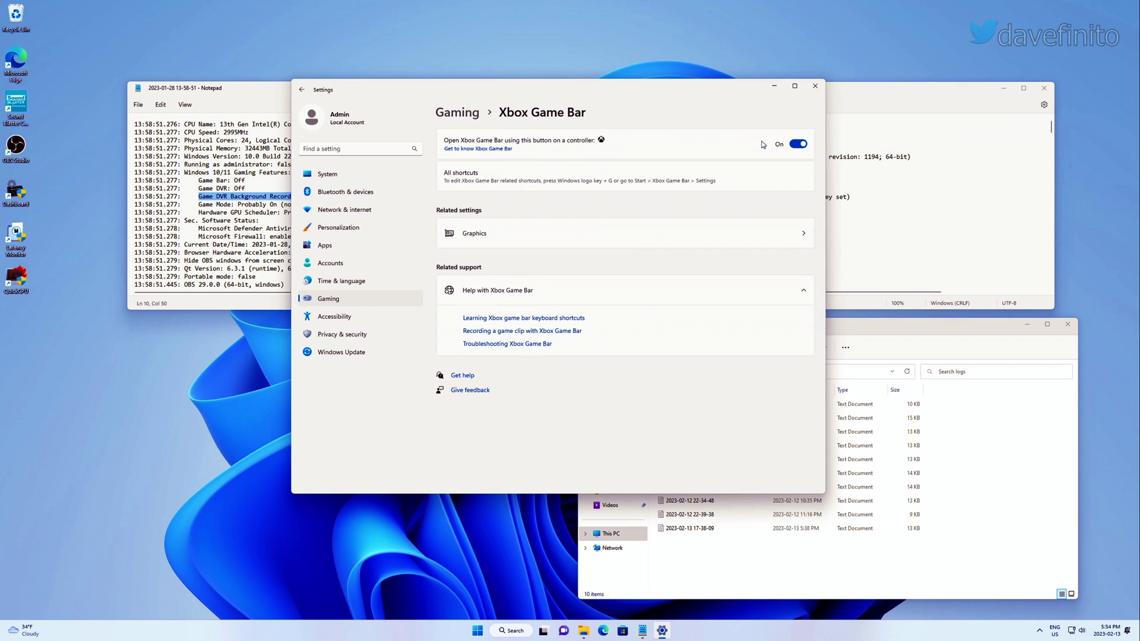
pyautogui.click(799, 144)
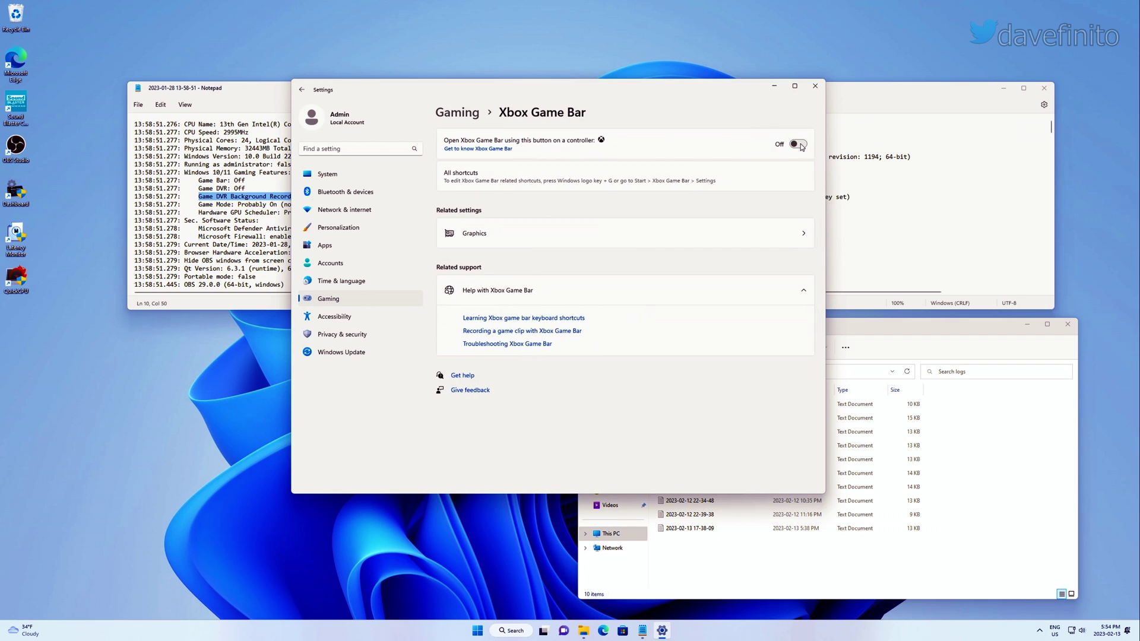
pyautogui.click(816, 87)
# Launch and close OBS Studio, then open the newest OBS log in Notepad
pyautogui.doubleClick(16, 146)
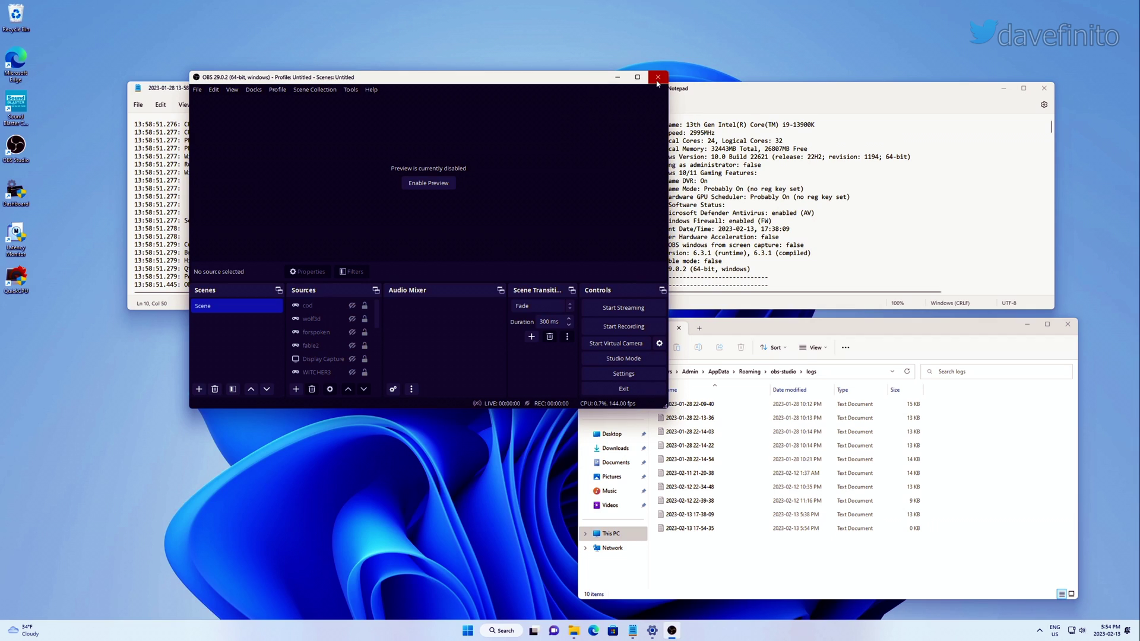
pyautogui.click(658, 77)
pyautogui.doubleClick(690, 528)
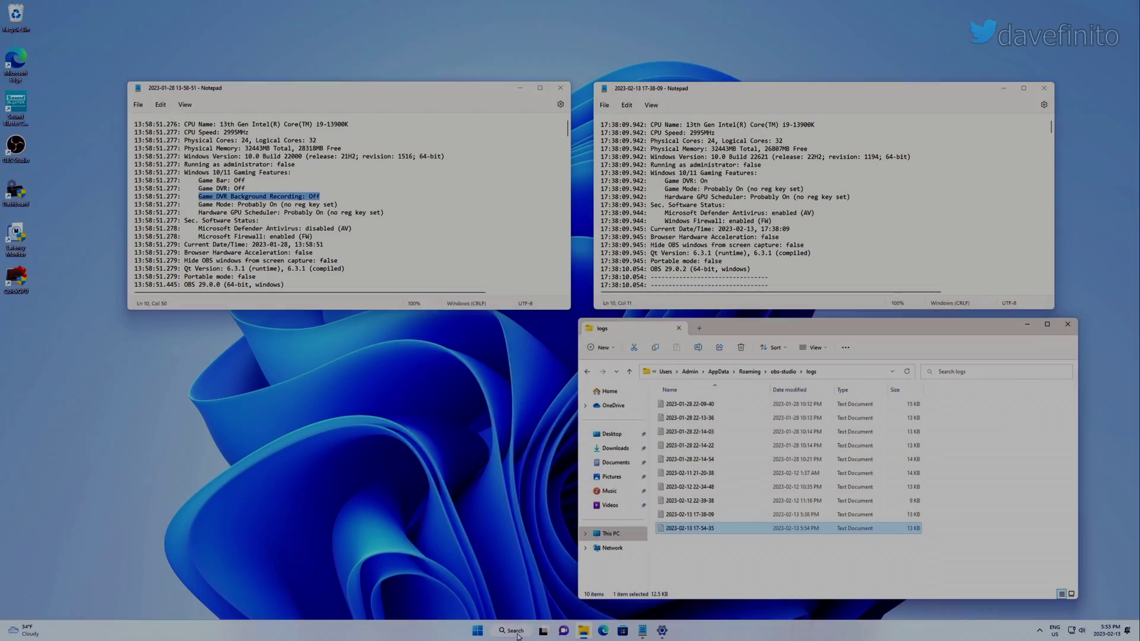
# Find 'gamedvr' with regedit and set GameDVR_Enabled under System\GameConfigStore to 0
pyautogui.click(515, 630)
pyautogui.write('regedit')
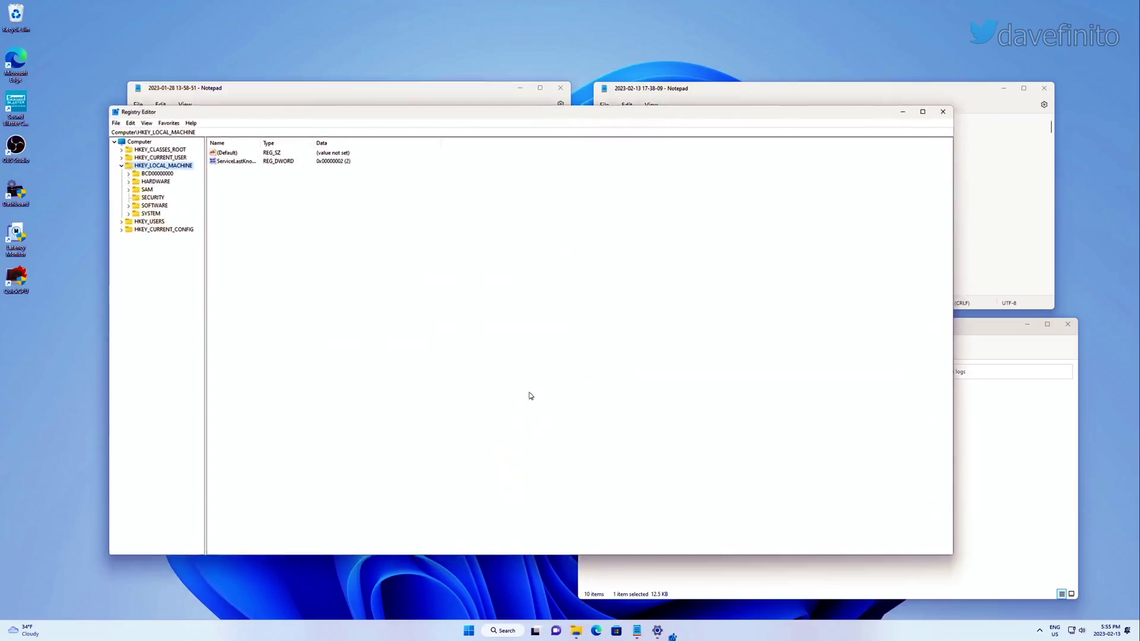
pyautogui.hotkey('ctrl', 'f')
pyautogui.write('gamed')
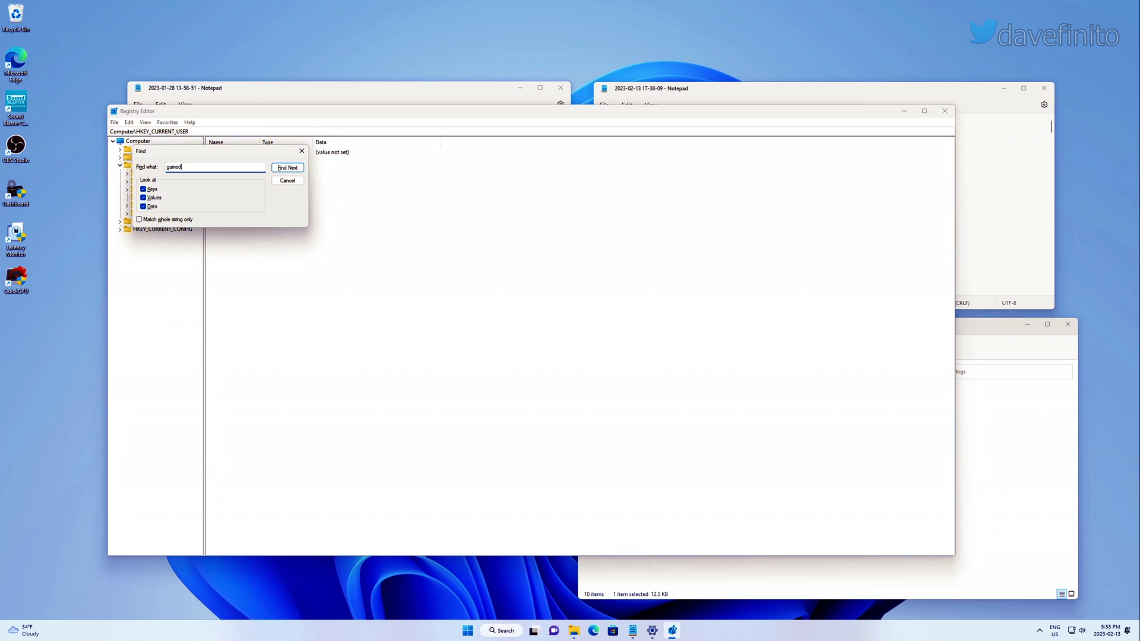
pyautogui.write('vr')
pyautogui.press('Return')
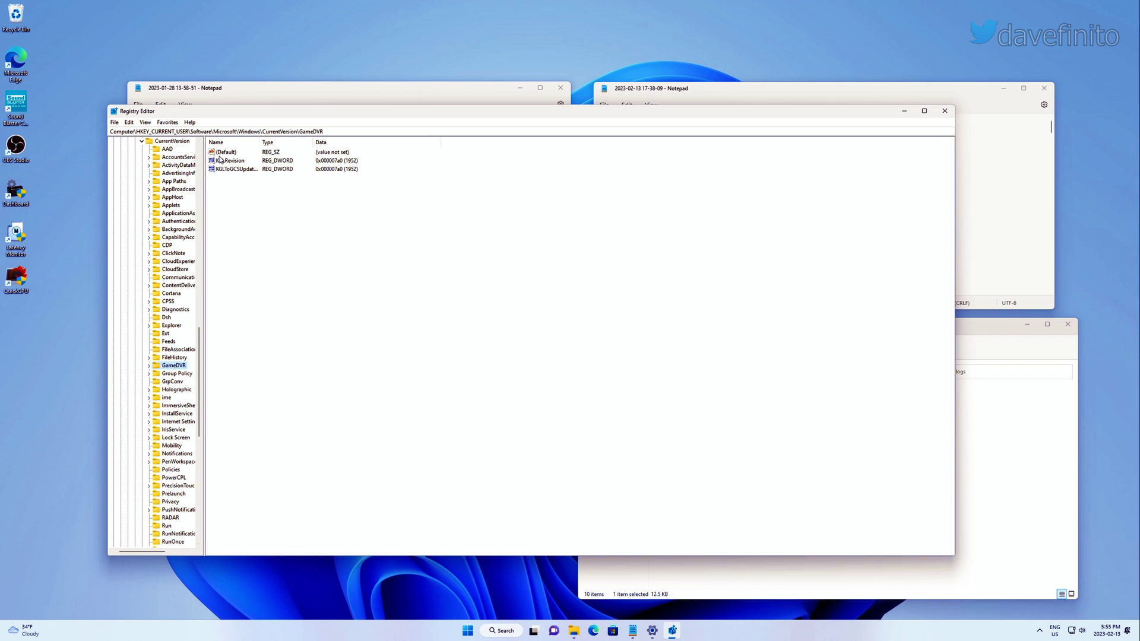
pyautogui.press('F3')
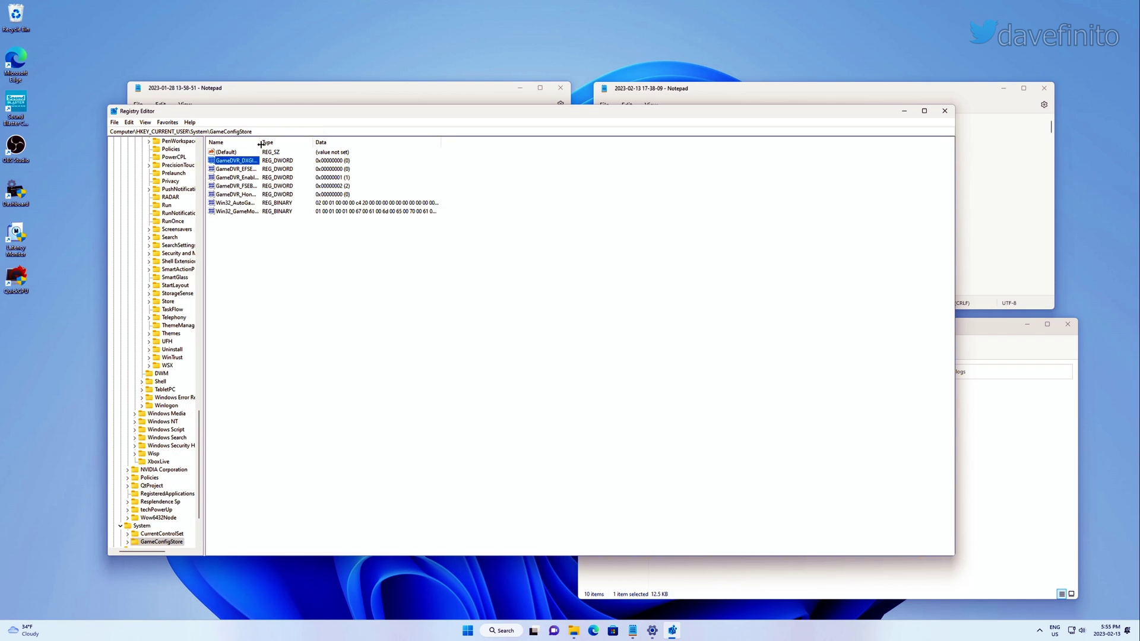
pyautogui.moveTo(260, 143); pyautogui.dragTo(326, 143)
pyautogui.click(254, 180)
pyautogui.doubleClick(254, 179)
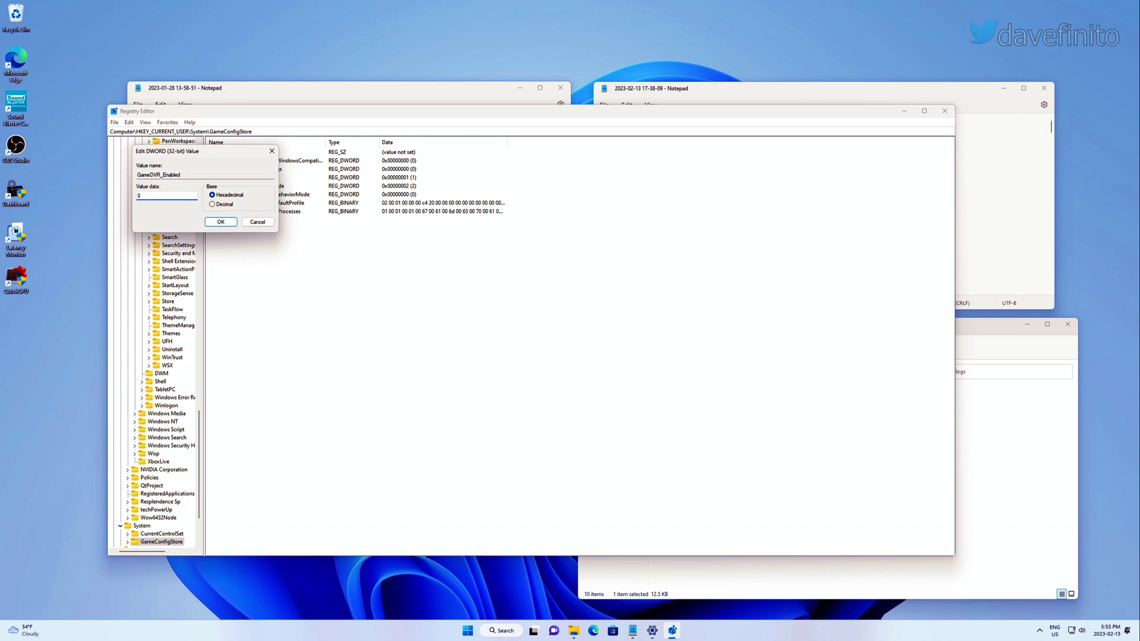
pyautogui.press('Return')
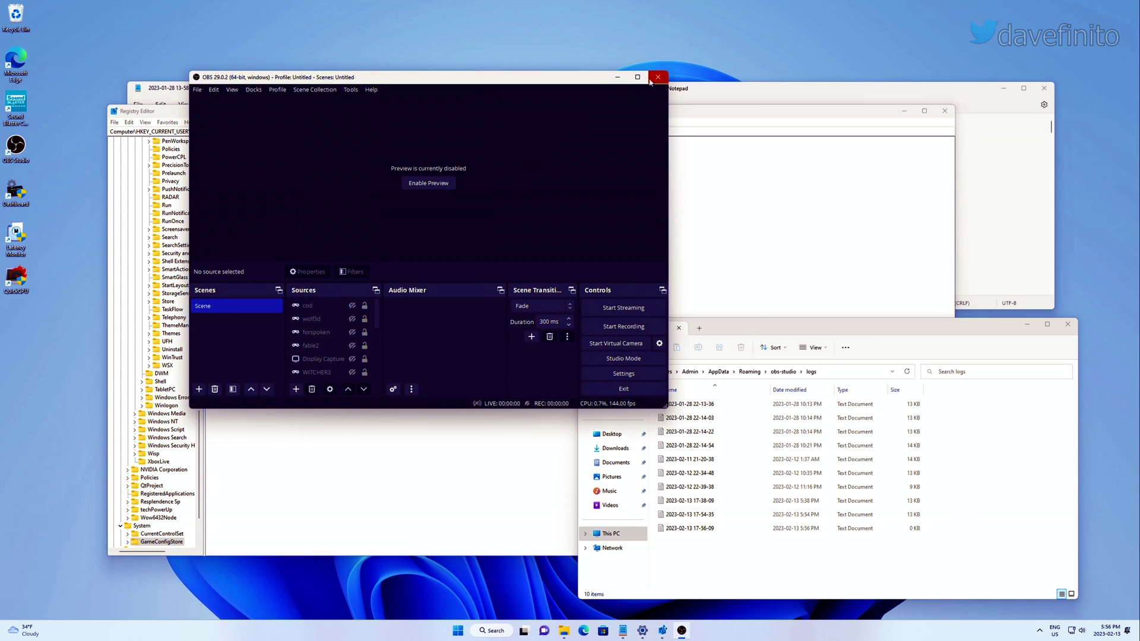
# Close OBS, open the 17-56-09 log, and turn on Record what happened under Gaming > Captures
pyautogui.click(658, 78)
pyautogui.doubleClick(702, 531)
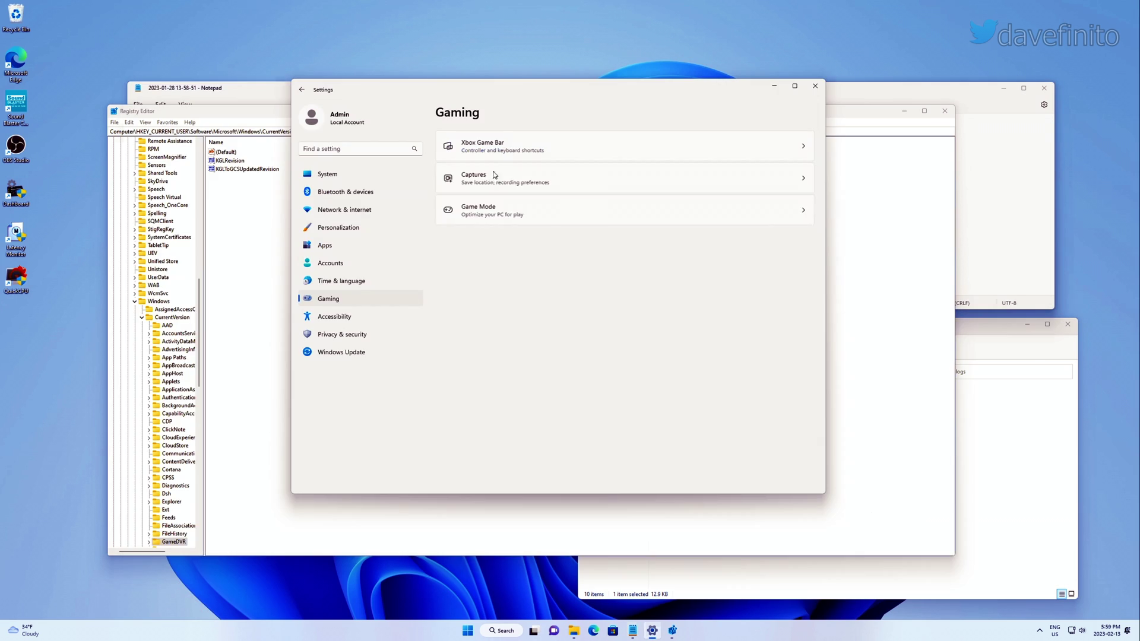
pyautogui.click(576, 198)
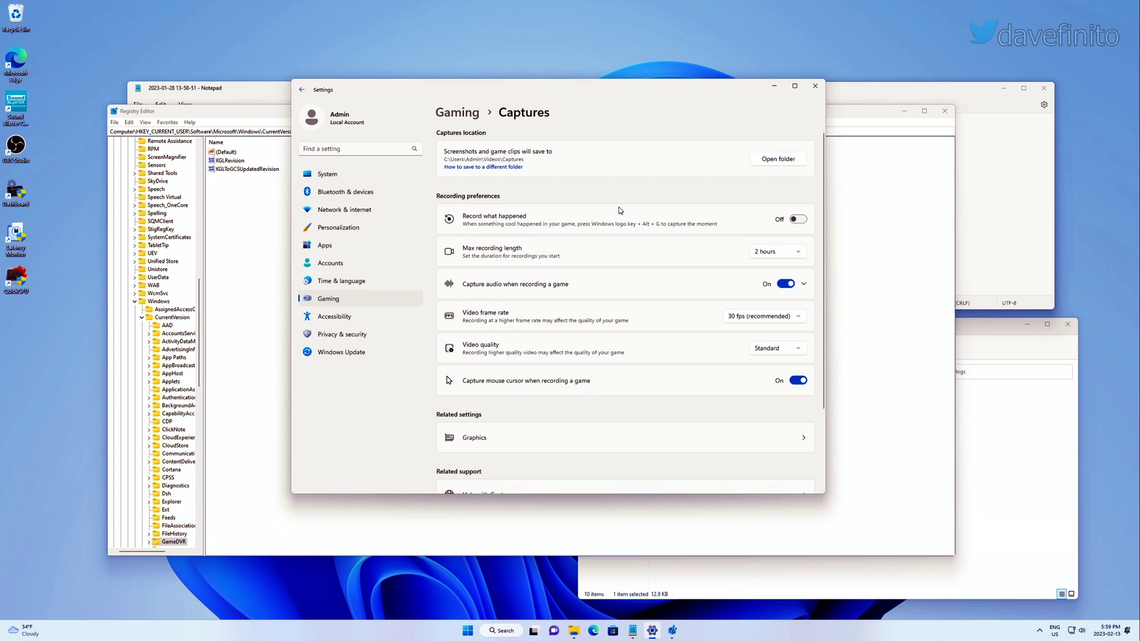
pyautogui.click(256, 220)
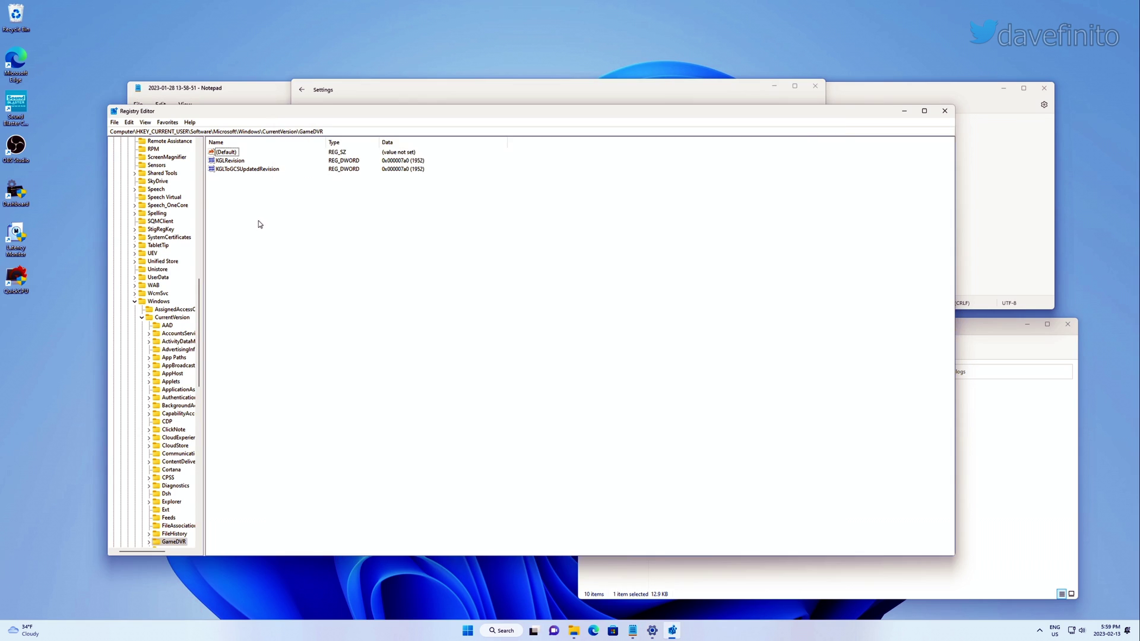
pyautogui.click(409, 92)
pyautogui.click(798, 219)
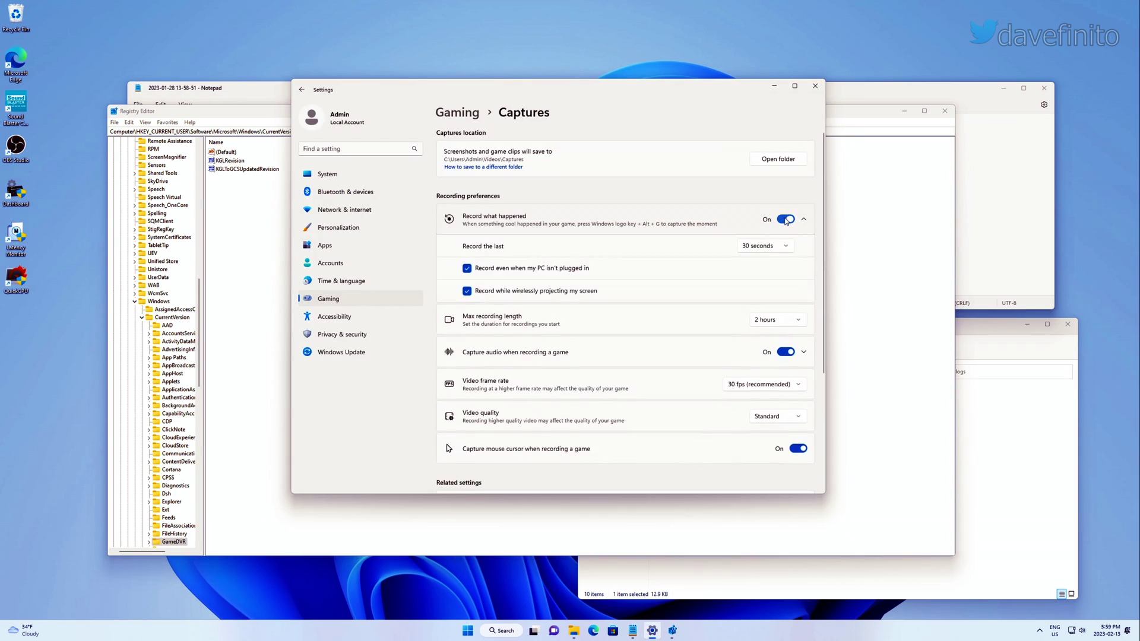
pyautogui.click(849, 225)
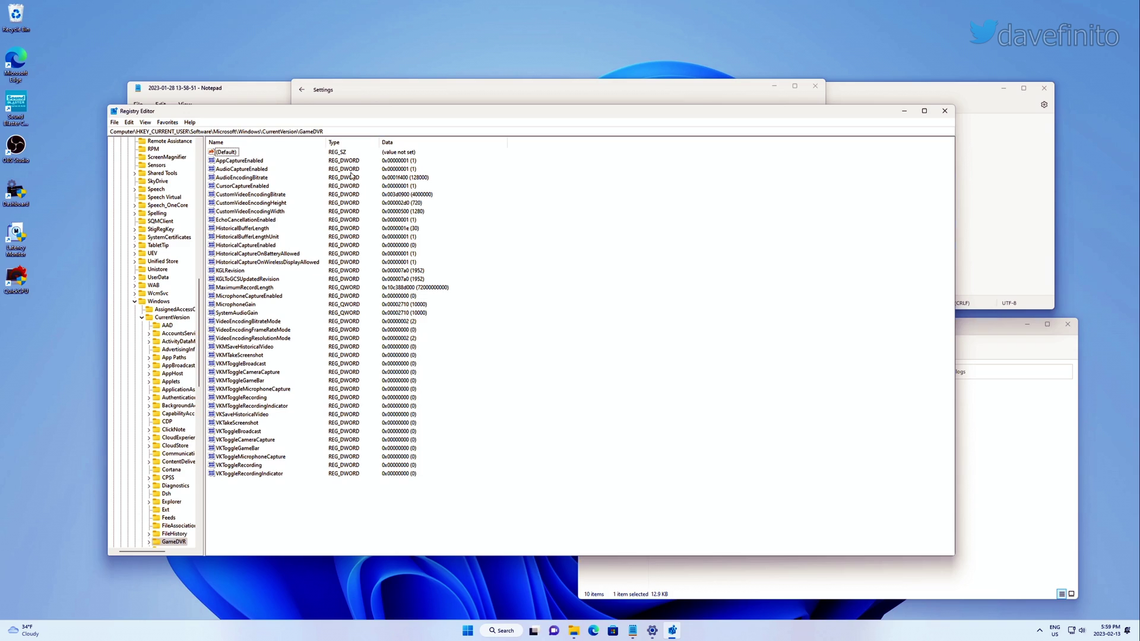
# Set AppCaptureEnabled, AudioCaptureEnabled and CursorCaptureEnabled in the GameDVR key to 0
pyautogui.doubleClick(240, 160)
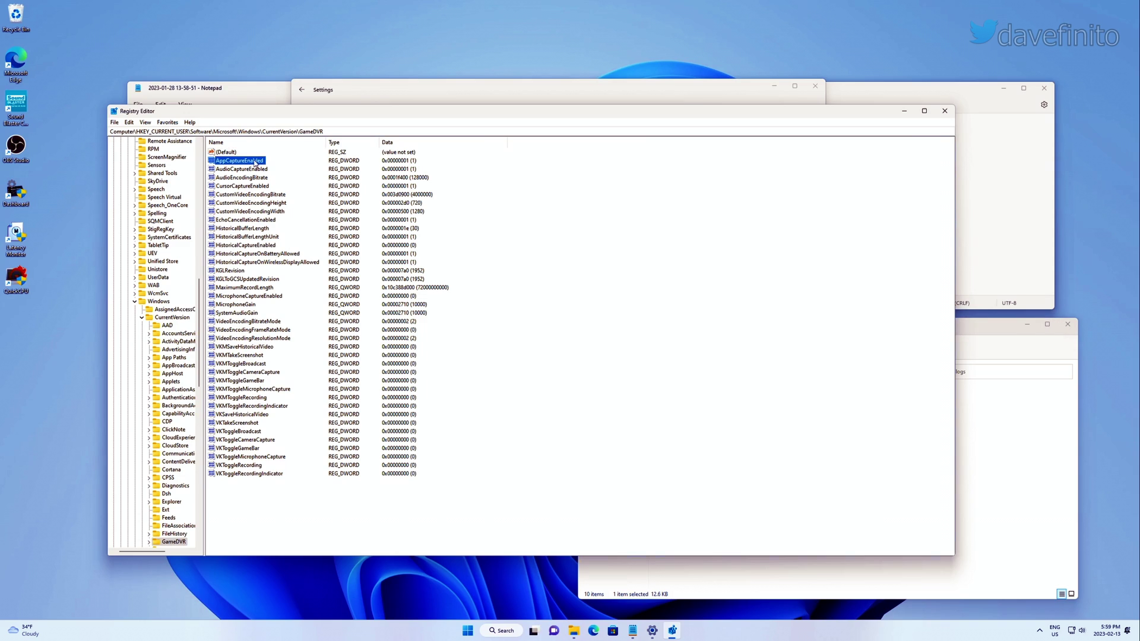
pyautogui.write('0')
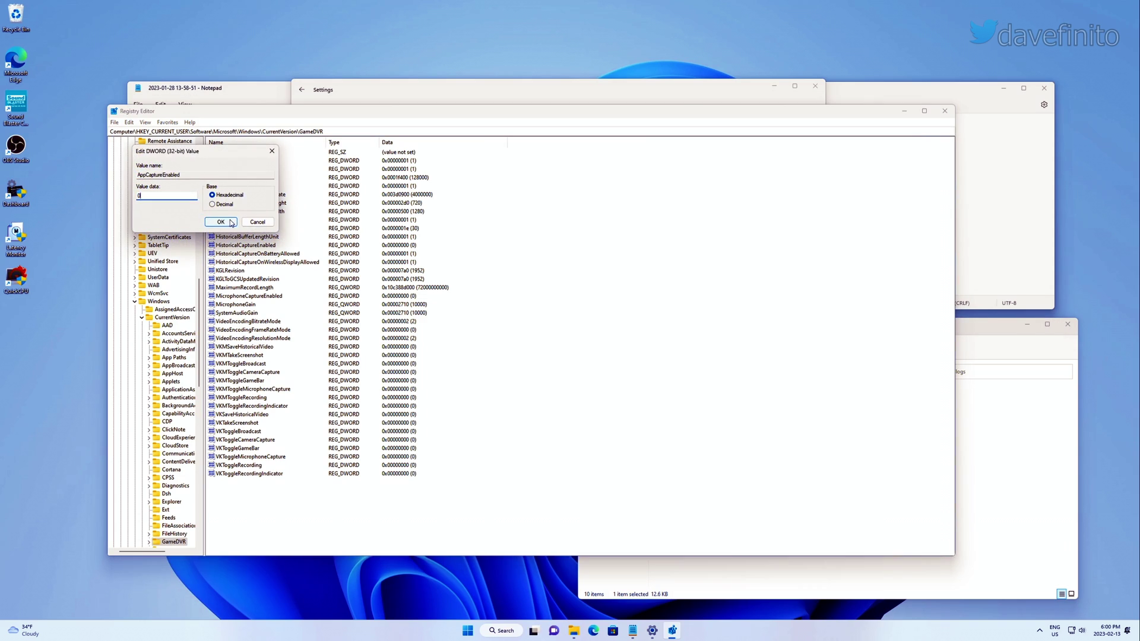
pyautogui.click(220, 221)
pyautogui.doubleClick(233, 170)
pyautogui.write('0')
pyautogui.click(227, 224)
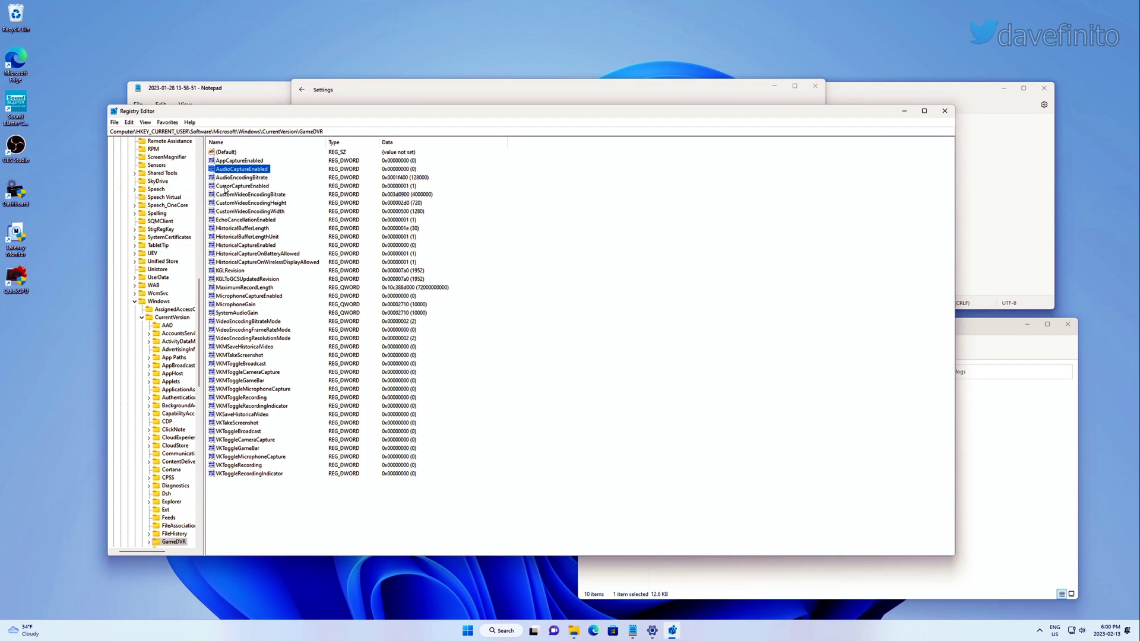
pyautogui.doubleClick(226, 186)
pyautogui.write('0')
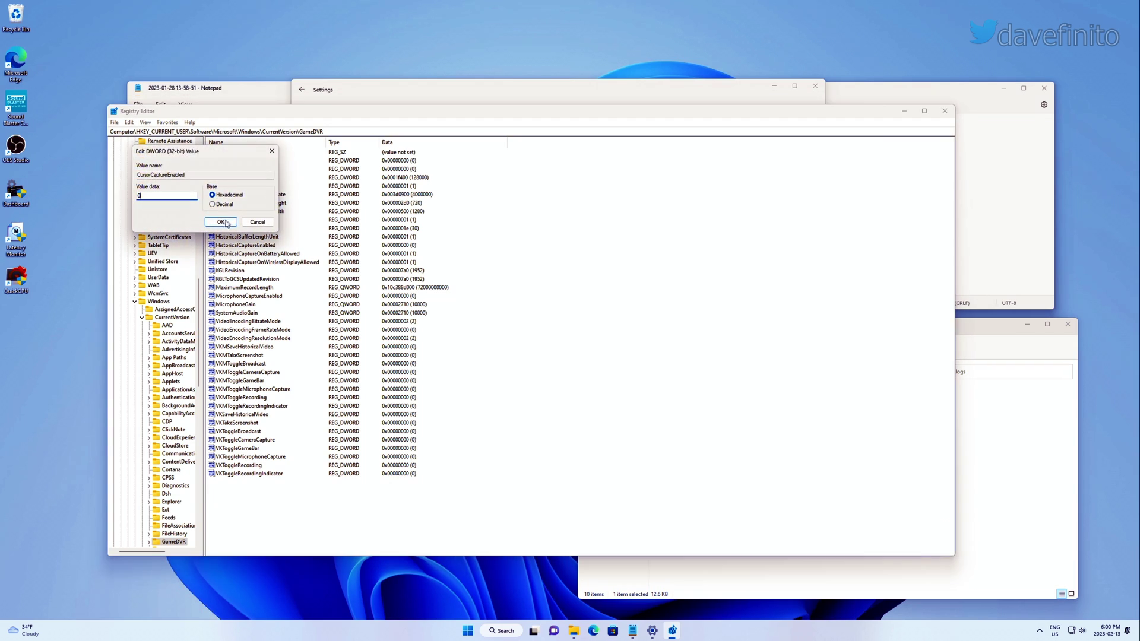
pyautogui.click(220, 221)
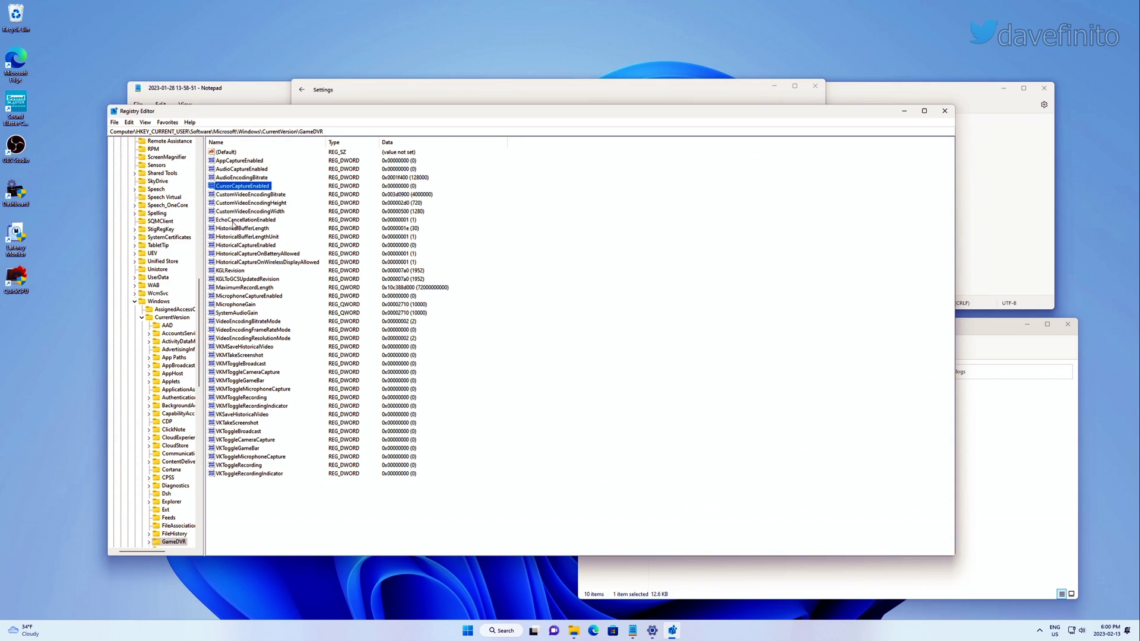
# Open the newest OBS log, try the Xbox Game Bar overlay, and allow the administrator terminal
pyautogui.doubleClick(690, 528)
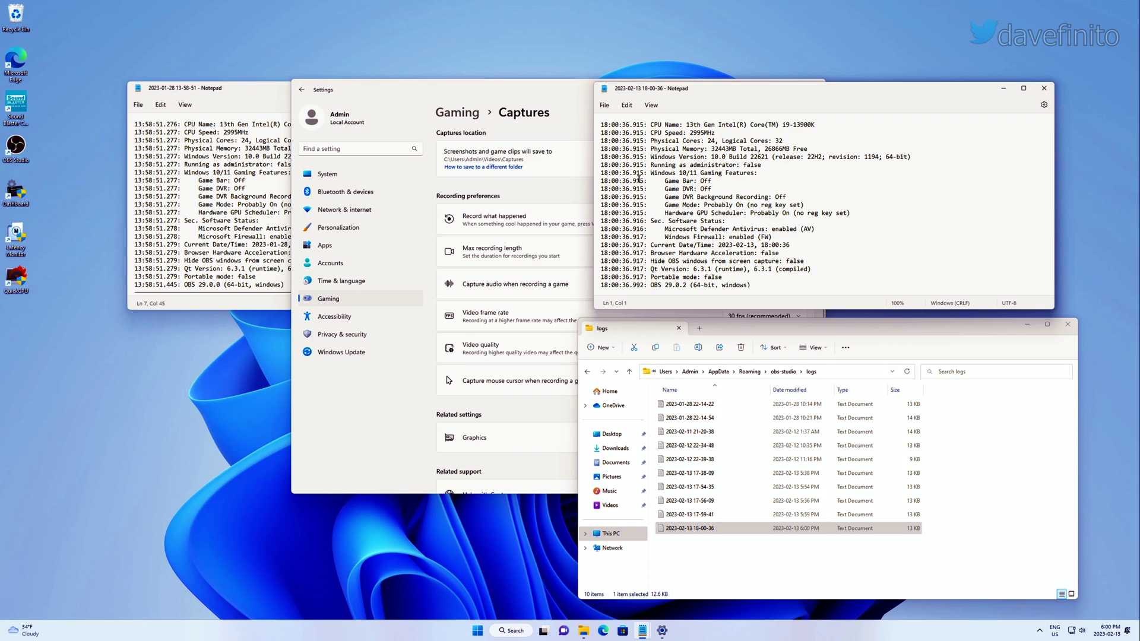
pyautogui.press('super+g')
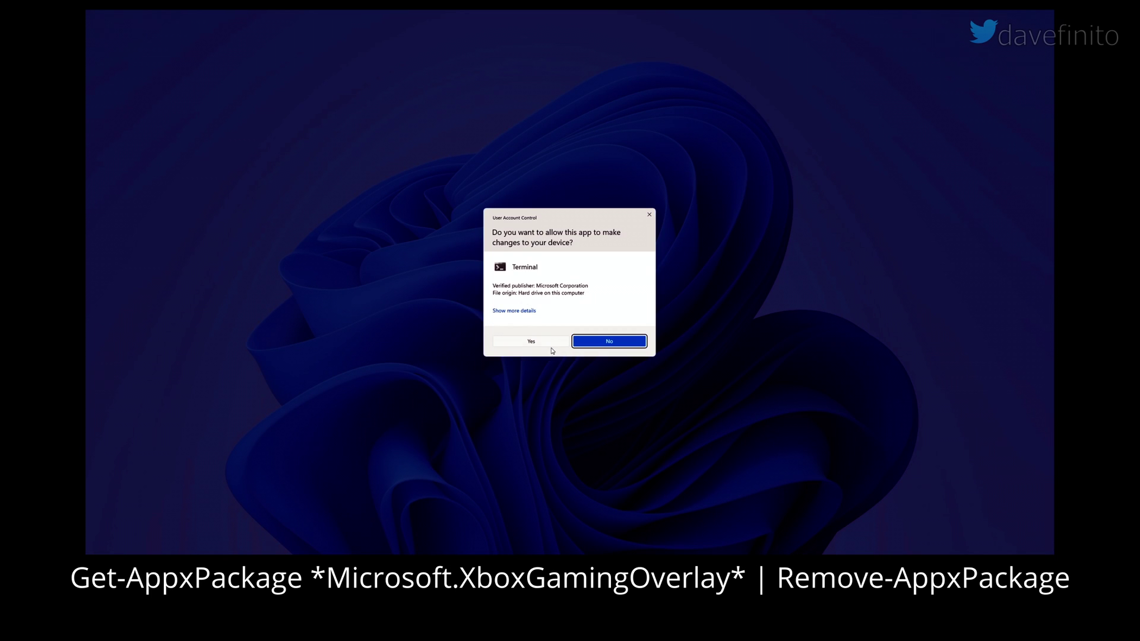
pyautogui.click(550, 343)
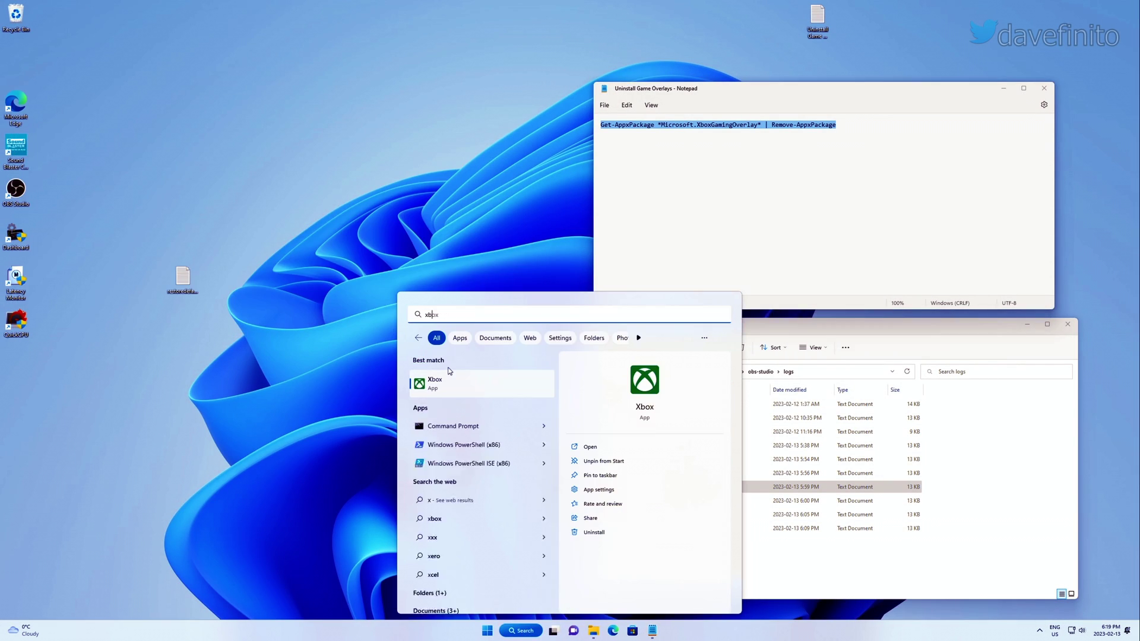
# Install the missing Xbox Game Bar dependency from the Xbox app's General settings and test its overlay
pyautogui.click(464, 388)
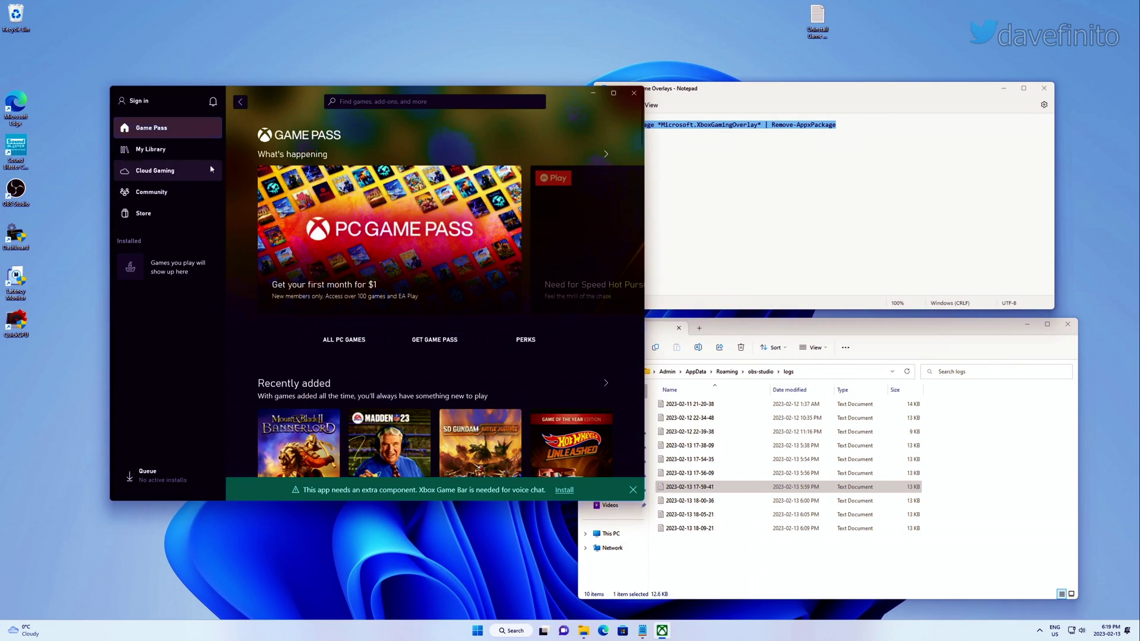
pyautogui.click(149, 105)
pyautogui.click(159, 149)
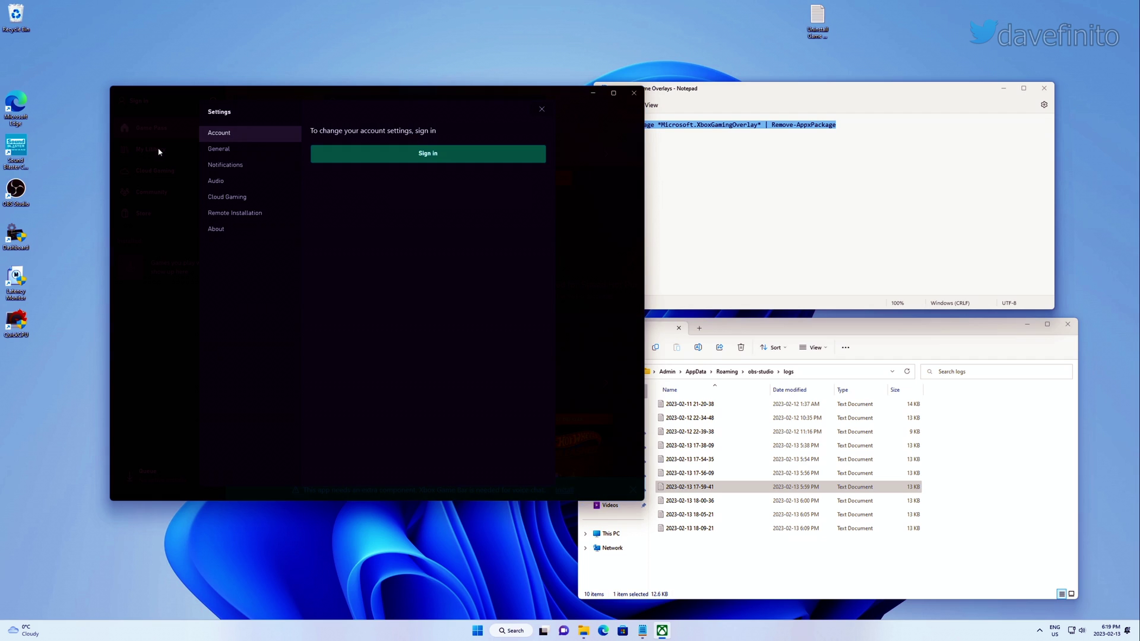
pyautogui.click(239, 151)
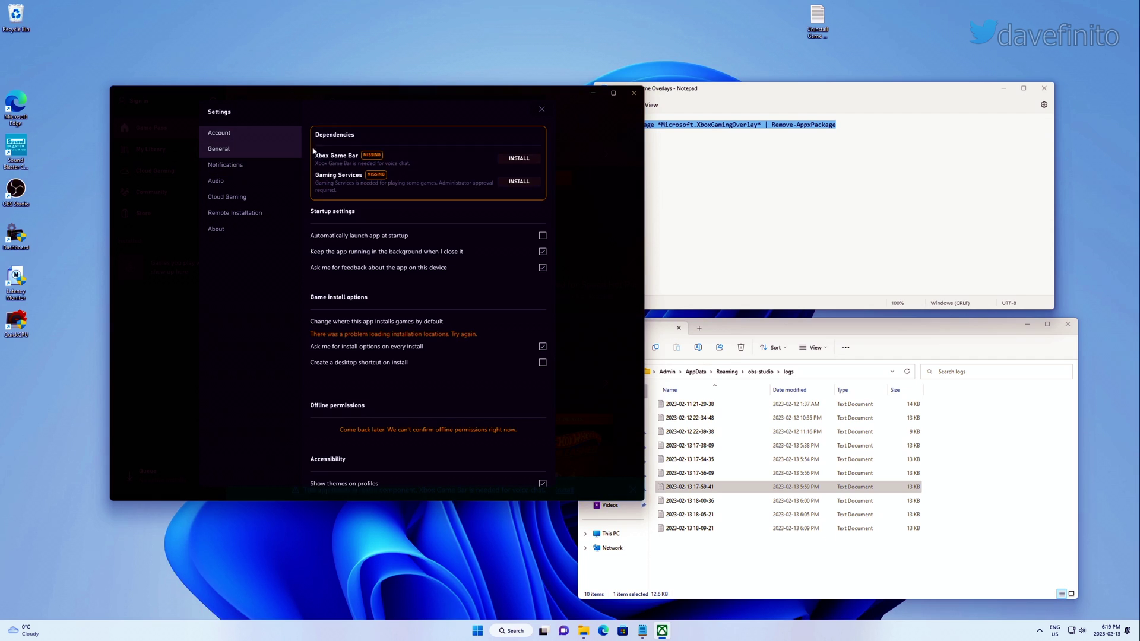
pyautogui.click(519, 158)
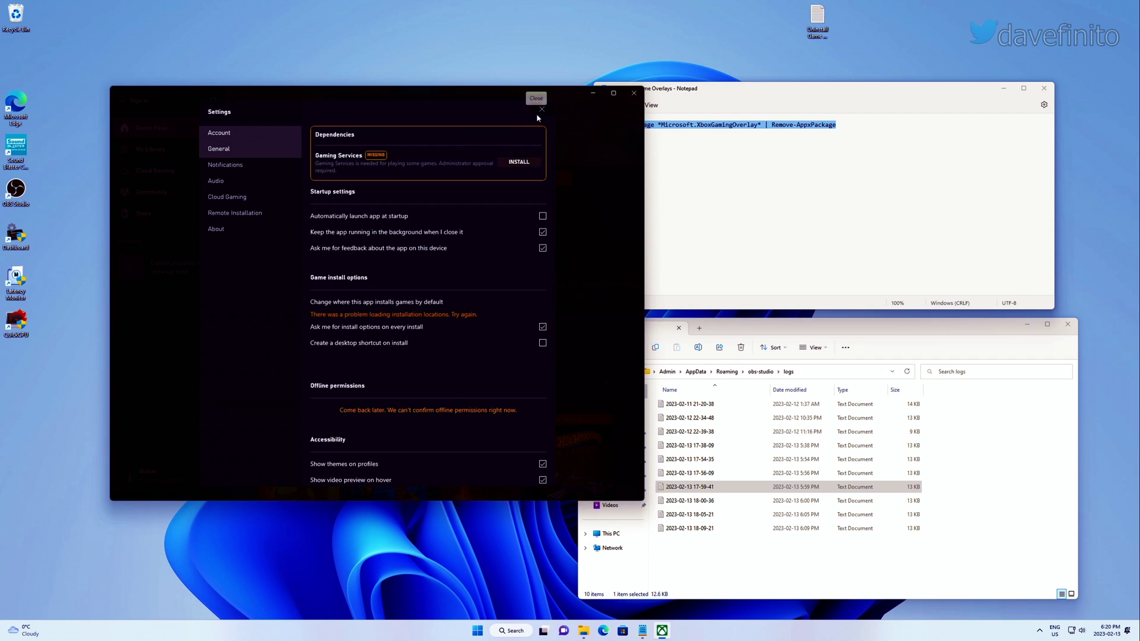
pyautogui.press('super+g')
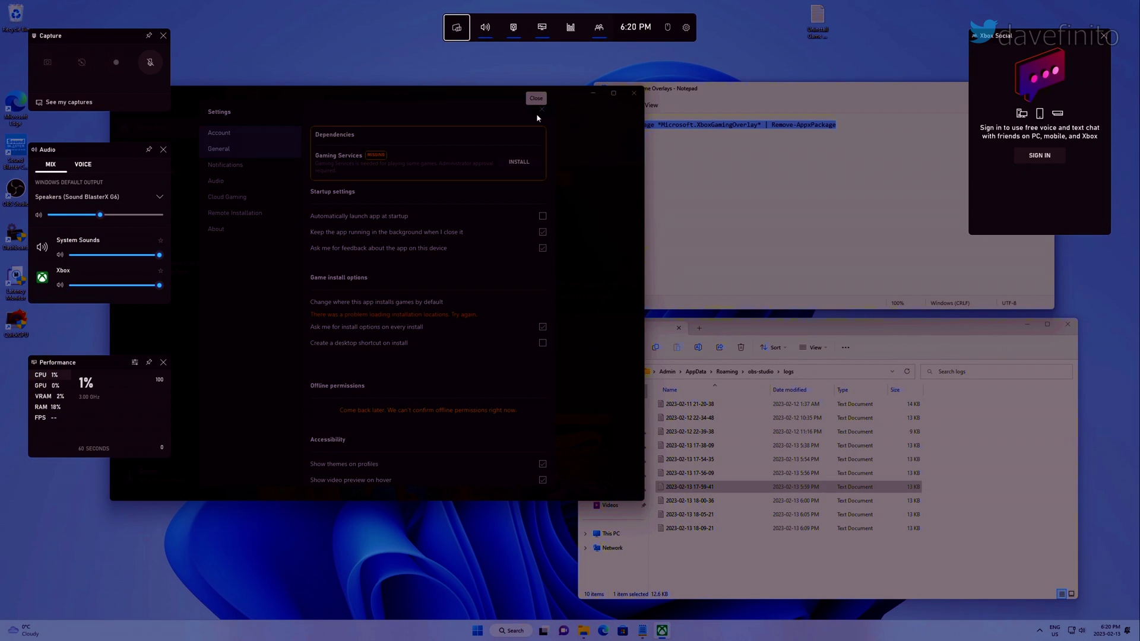
pyautogui.press('super+g')
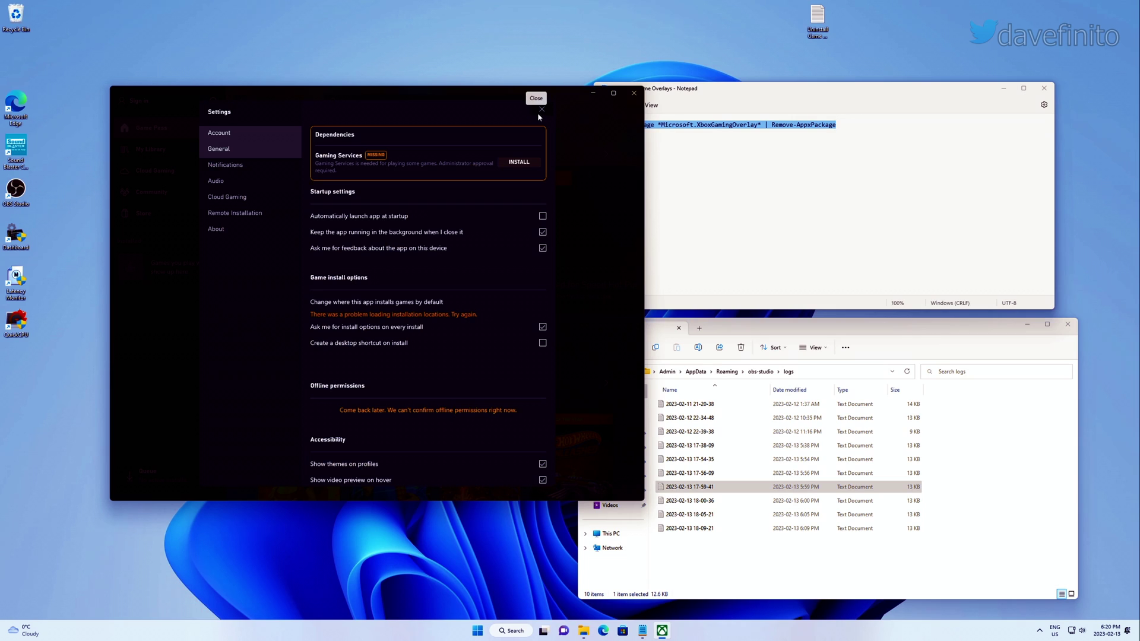
pyautogui.click(540, 111)
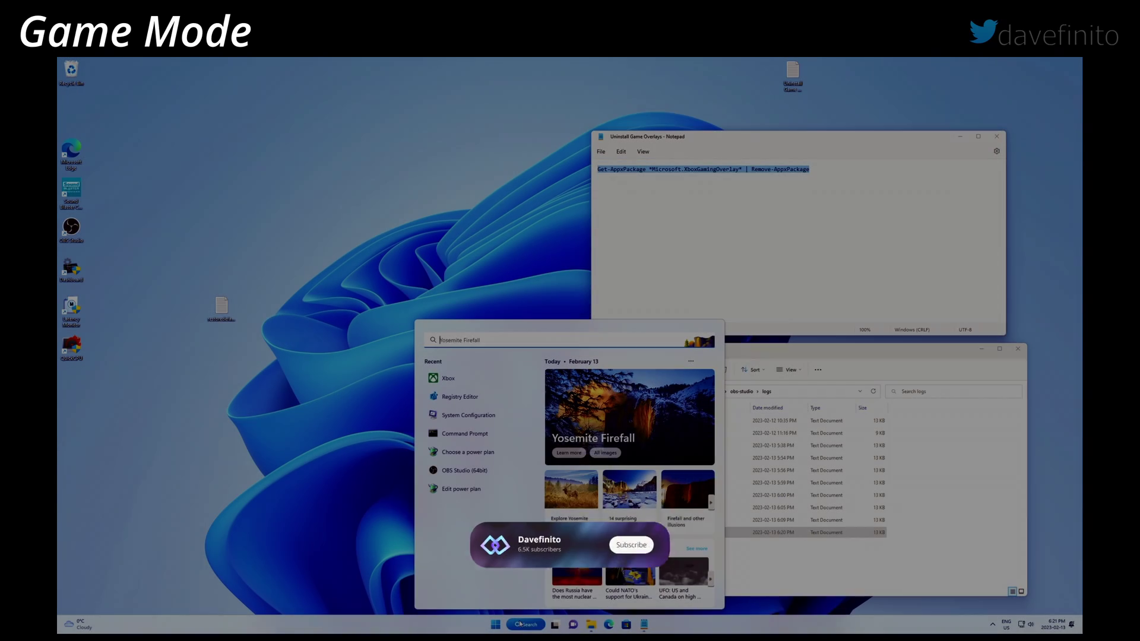
# Search for the Game Mode settings and switch the Game Mode toggle Off
pyautogui.write('g')
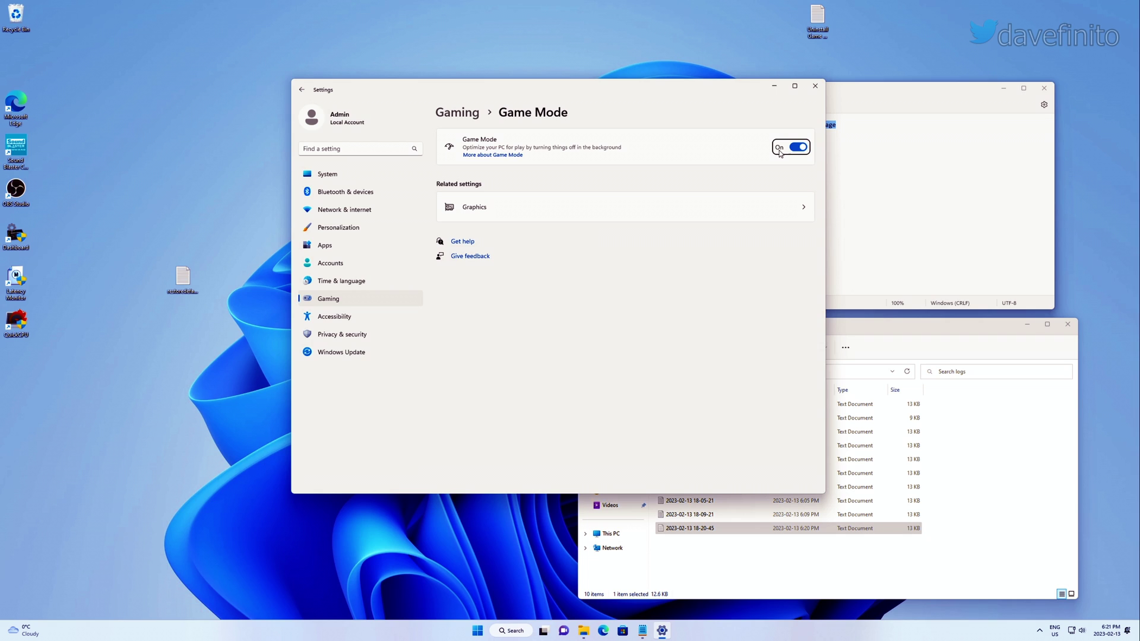
pyautogui.click(804, 149)
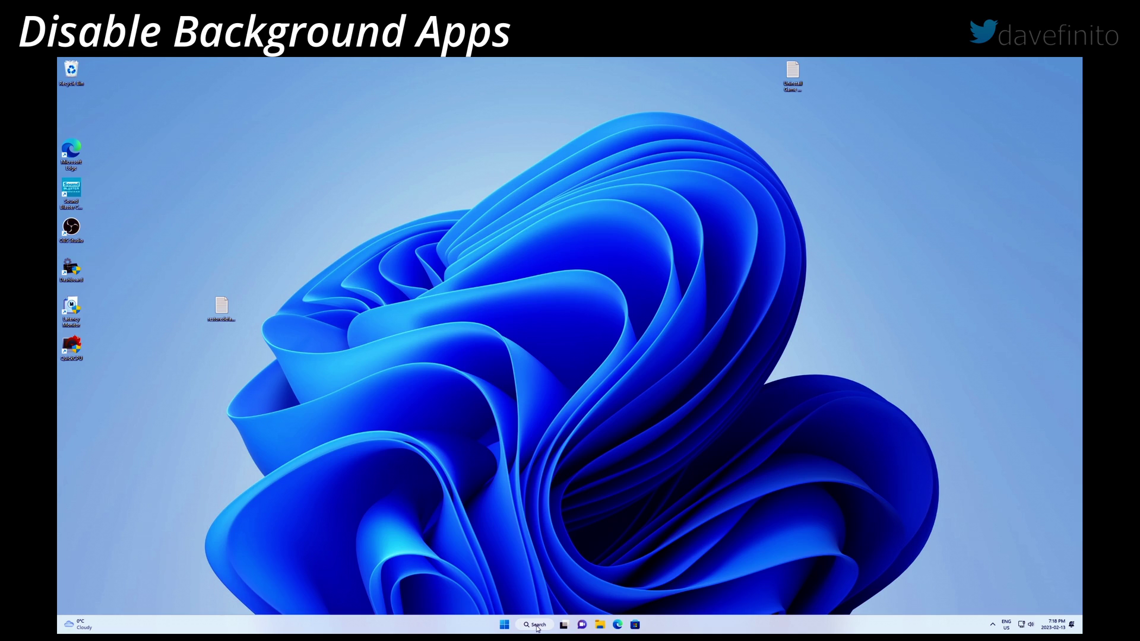
# Search 'background' and open the Installed apps list in Settings
pyautogui.click(534, 625)
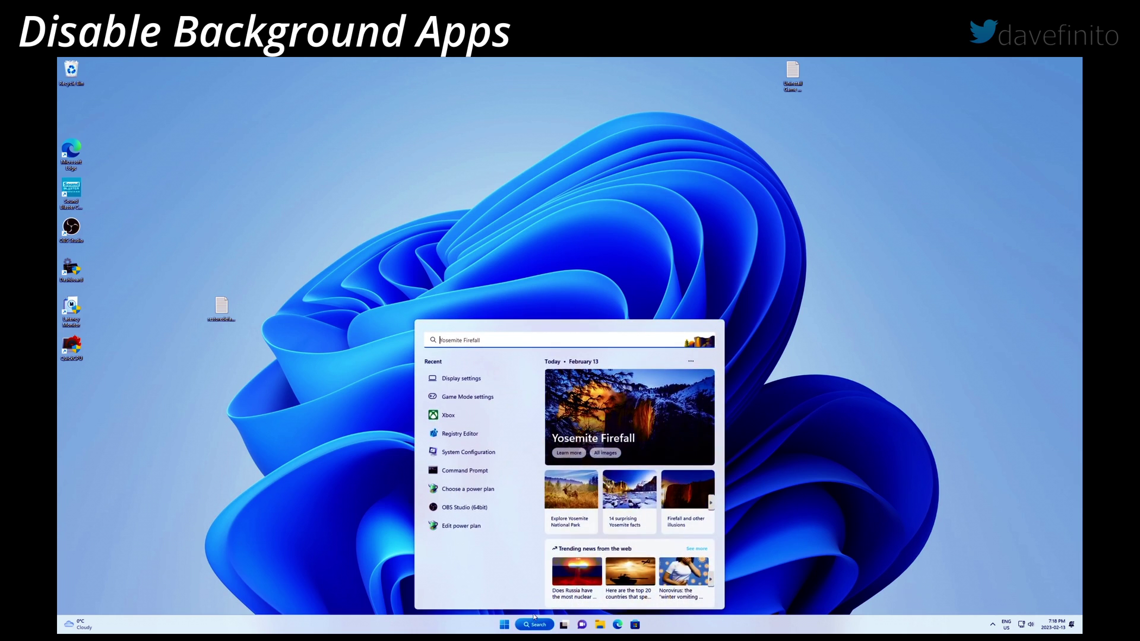
pyautogui.write('backgroun')
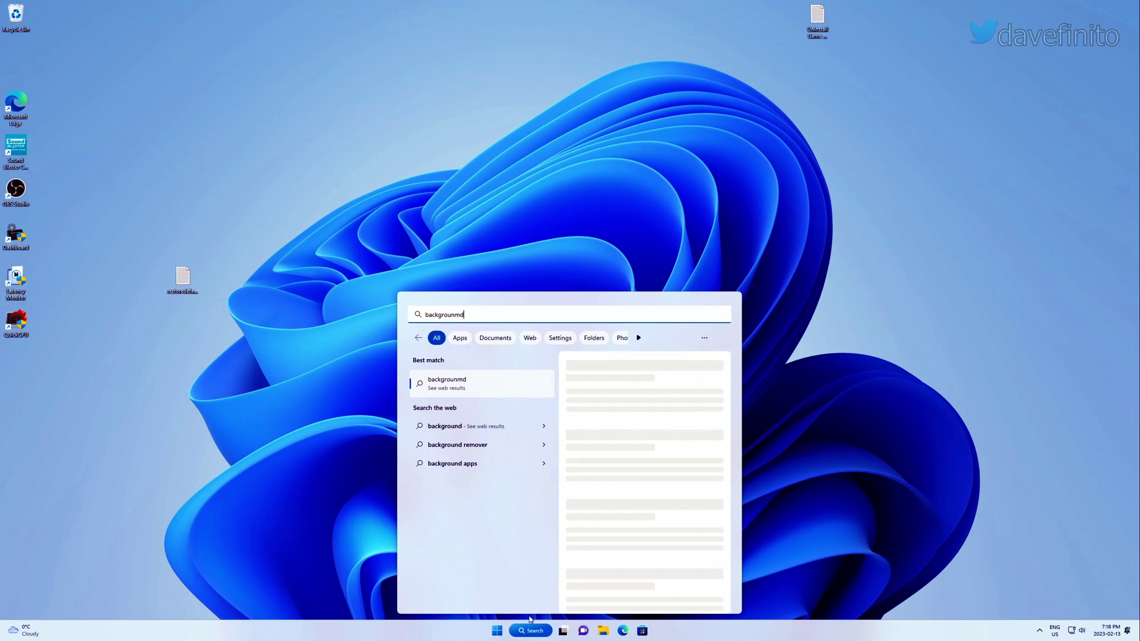
pyautogui.write('d')
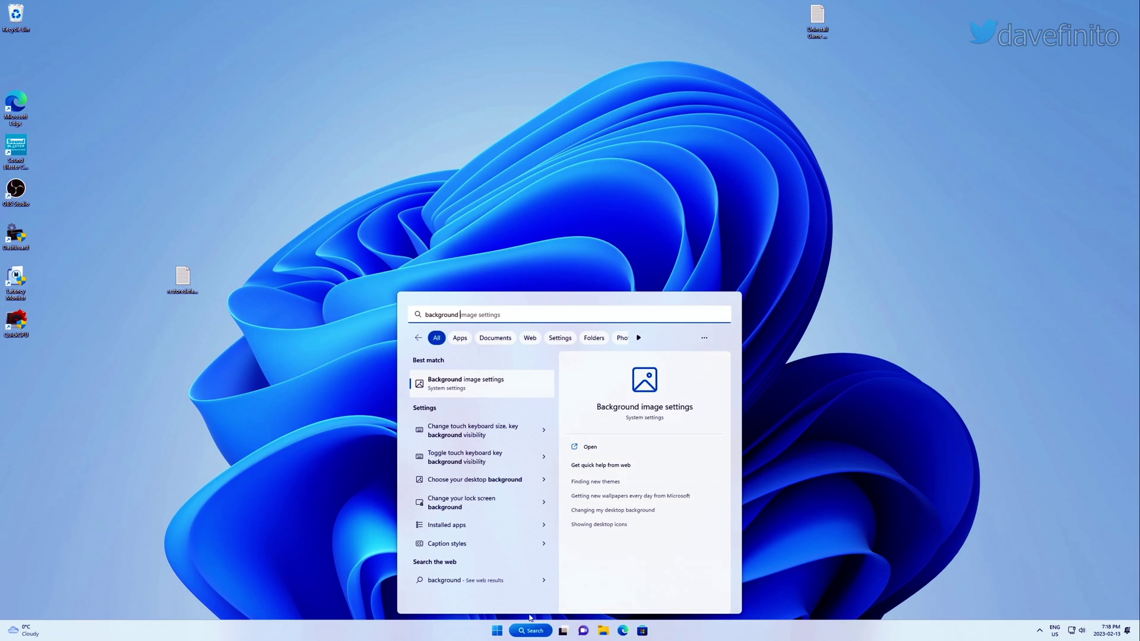
pyautogui.click(469, 528)
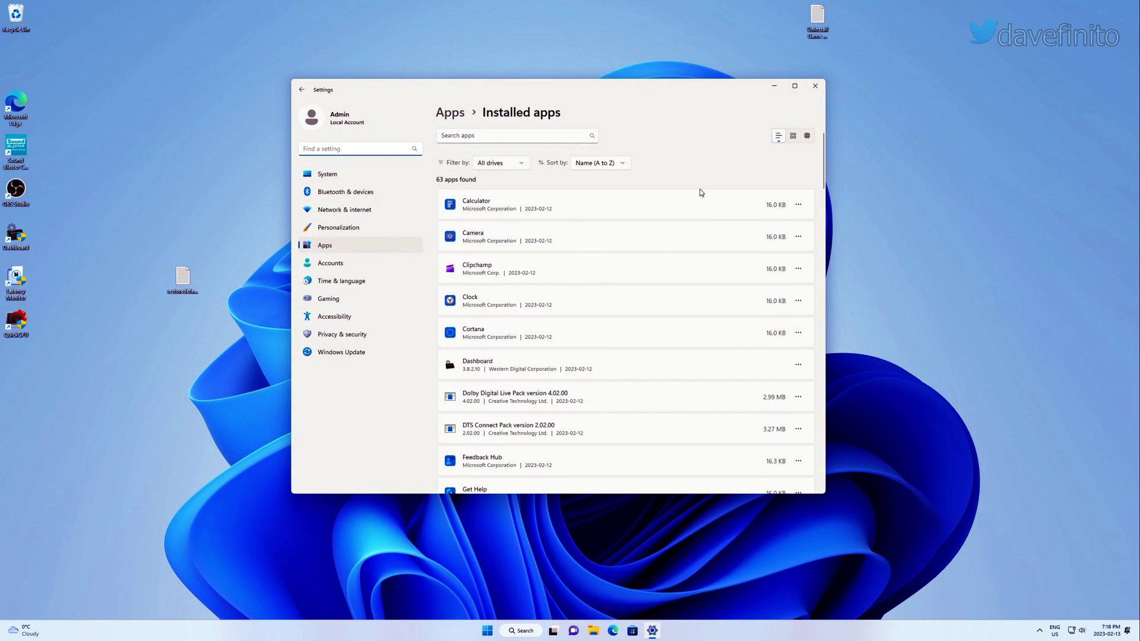
pyautogui.click(450, 113)
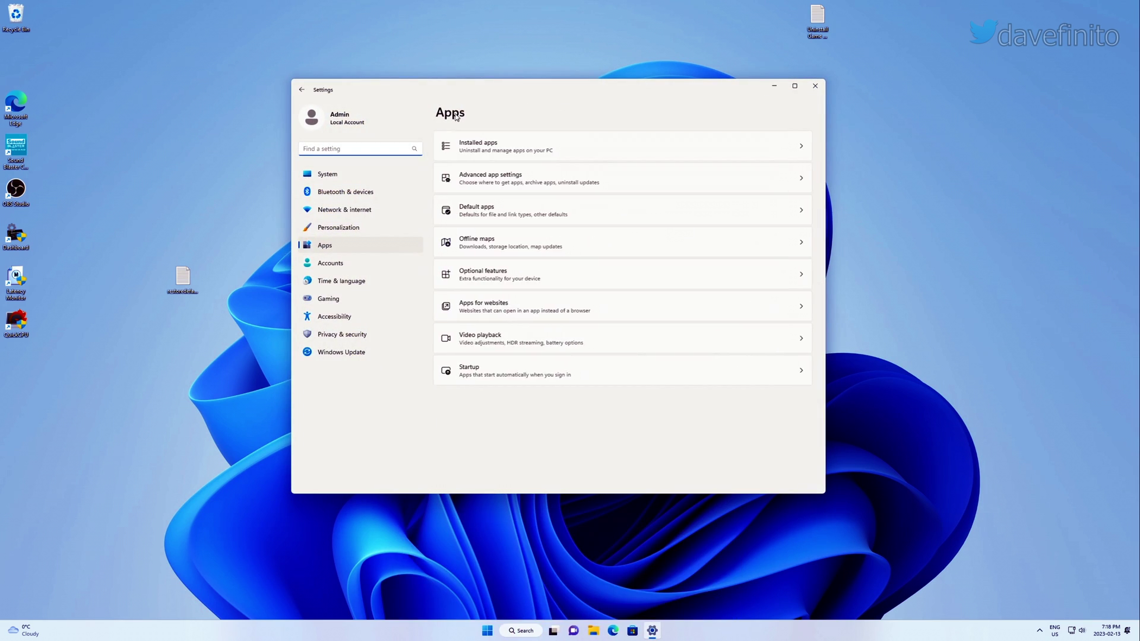
pyautogui.click(522, 140)
# Set Calculator's 'Let this app run in background' permission to Never in its Advanced options
pyautogui.click(799, 206)
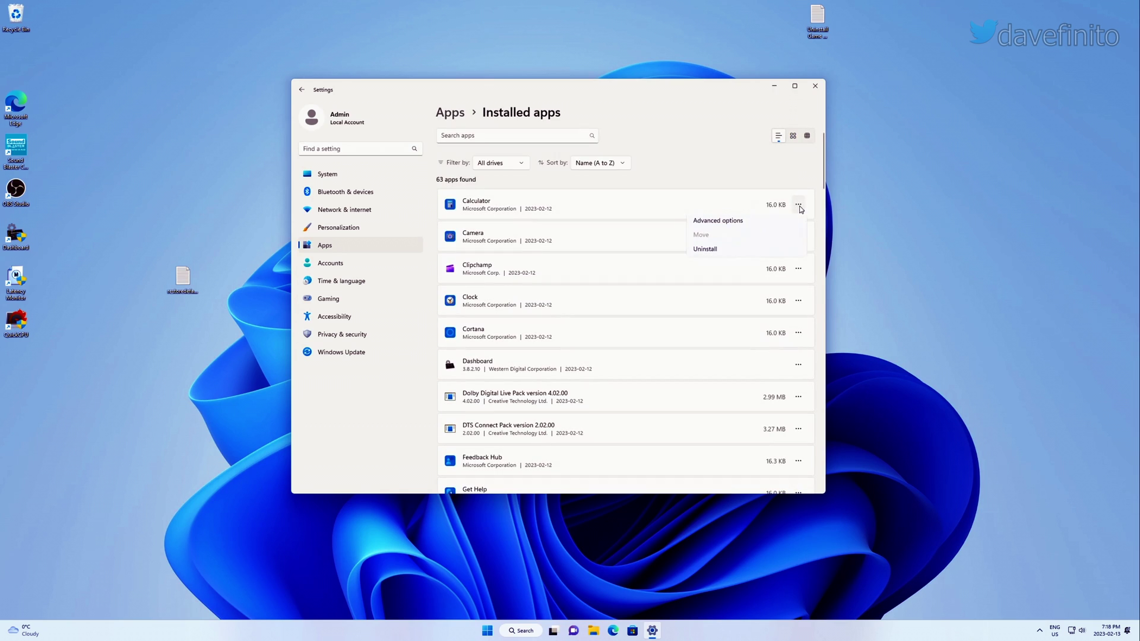
pyautogui.click(713, 221)
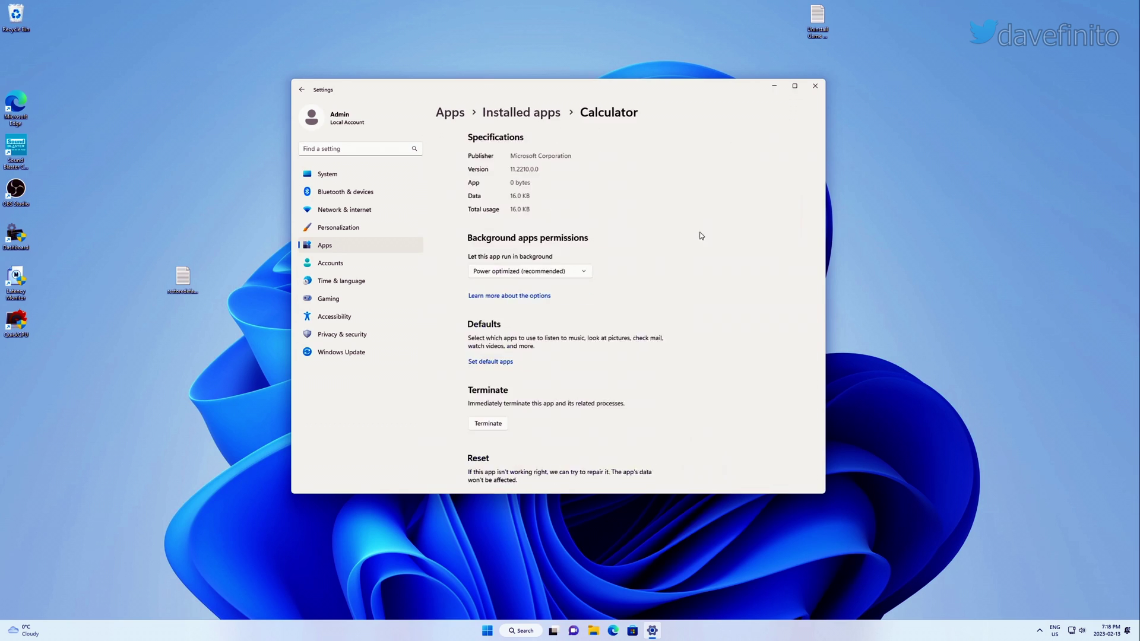
pyautogui.click(528, 273)
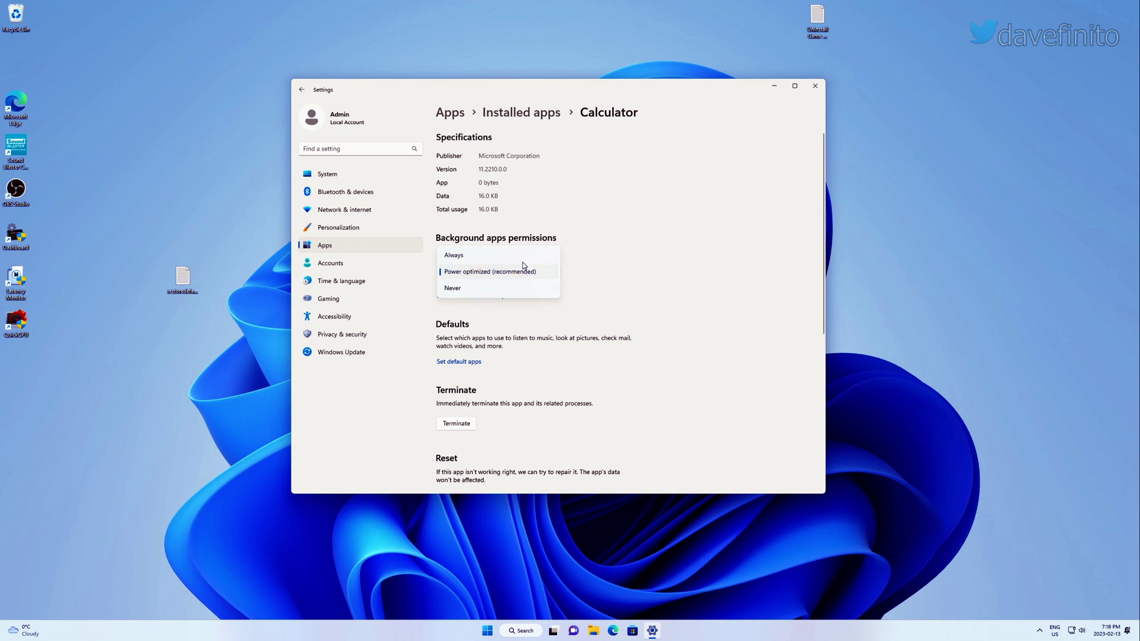
pyautogui.click(489, 291)
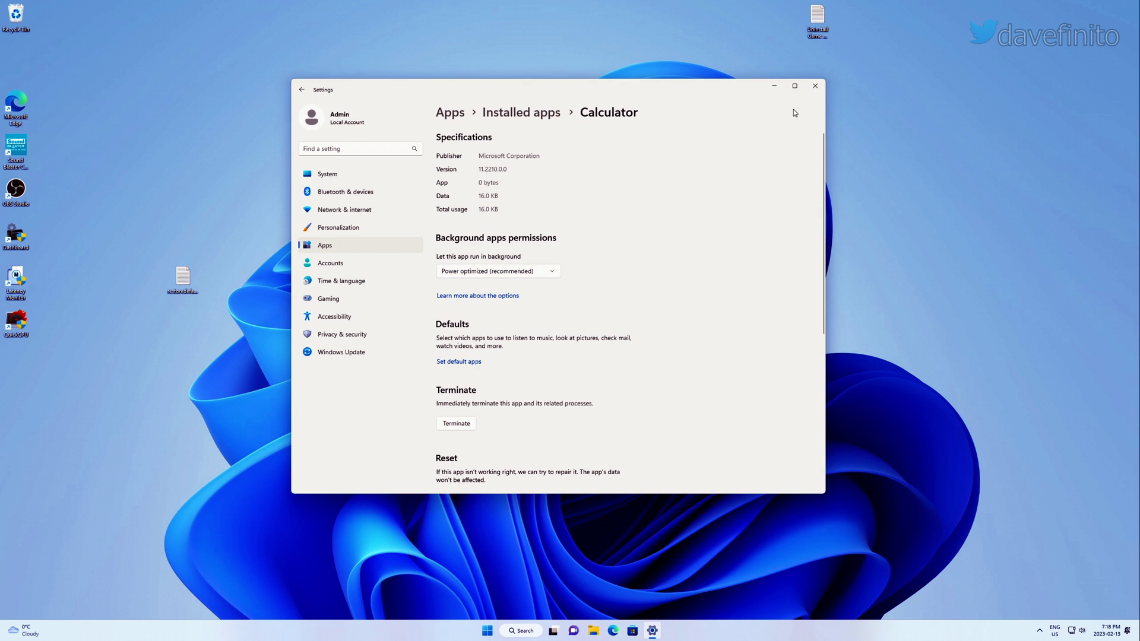
# Close Settings, search Google for 'disable back' in Edge, and open Winaero's background-apps article
pyautogui.click(815, 87)
pyautogui.click(613, 630)
pyautogui.write('disable back')
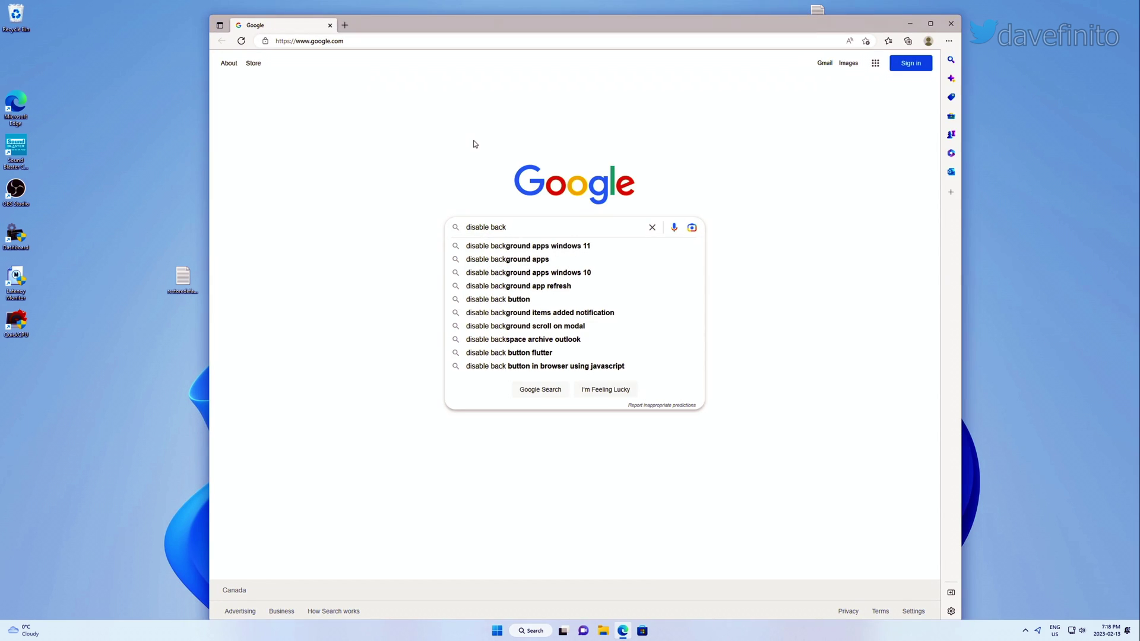
pyautogui.press('Down')
pyautogui.press('Return')
pyautogui.click(405, 421)
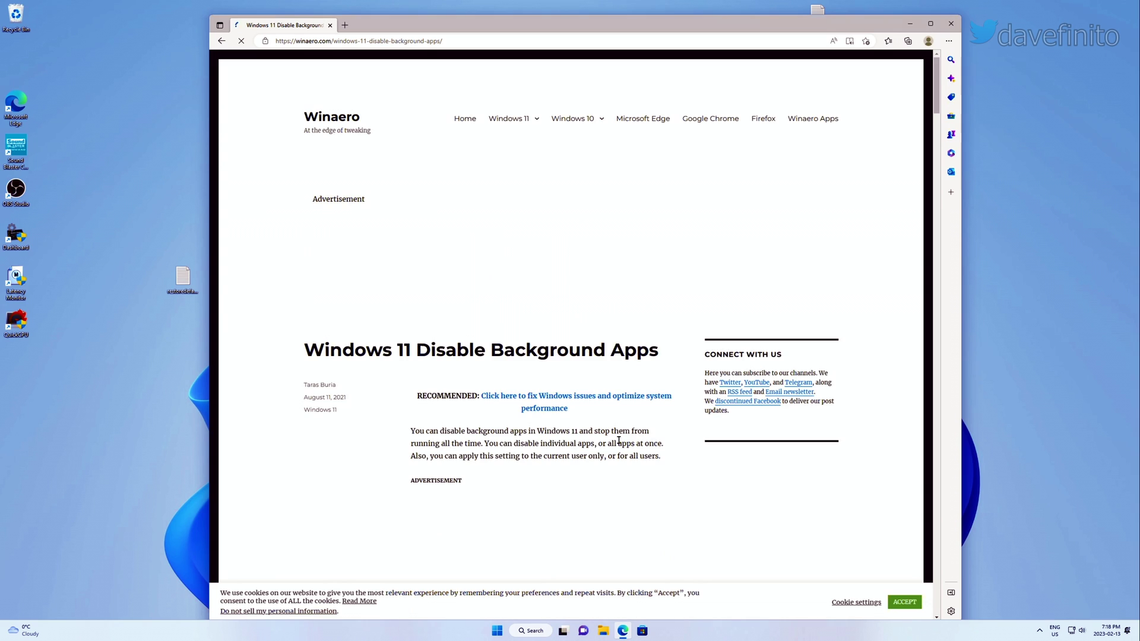
# Download Winaero's ZIP of background-app registry files and open it
pyautogui.scroll(-15, 619, 440)
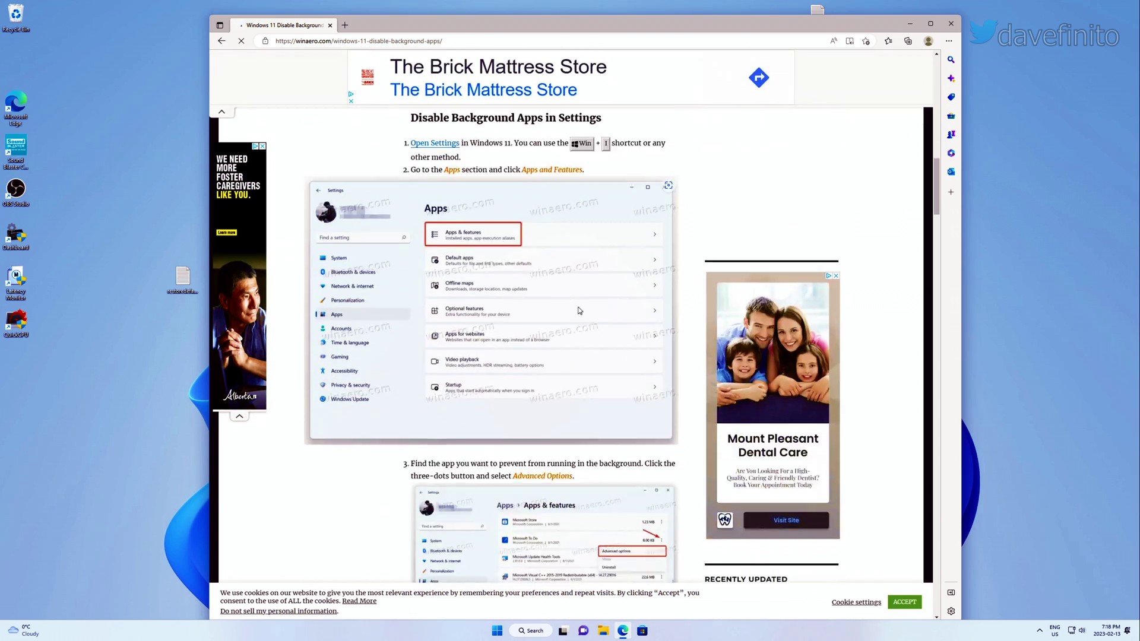
pyautogui.scroll(-20, 472, 248)
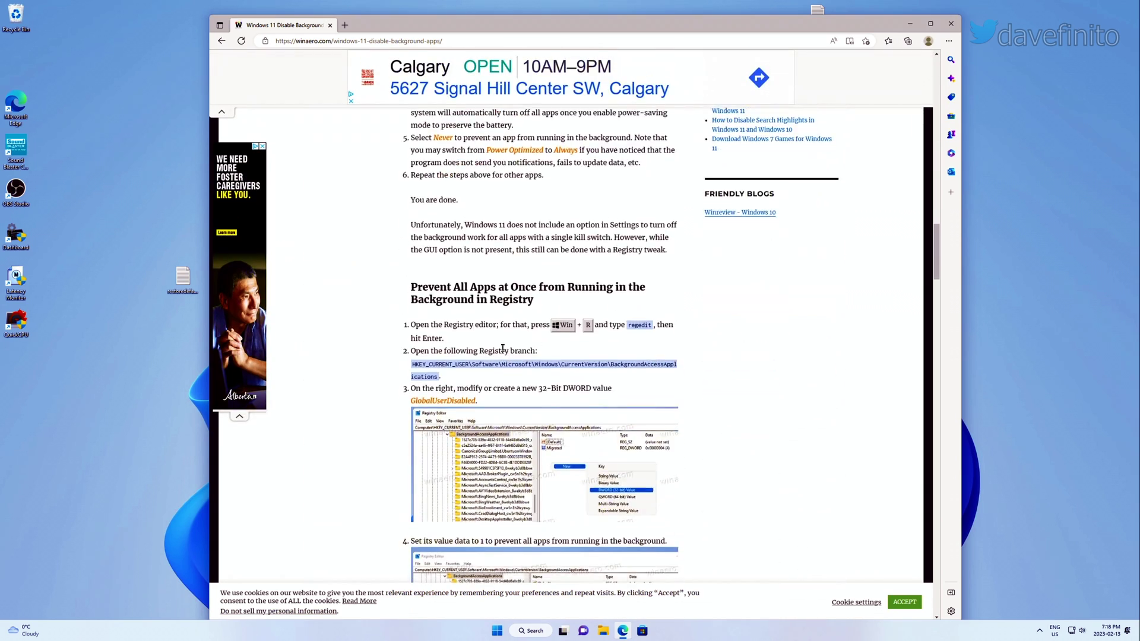
pyautogui.scroll(-9, 556, 245)
pyautogui.click(591, 137)
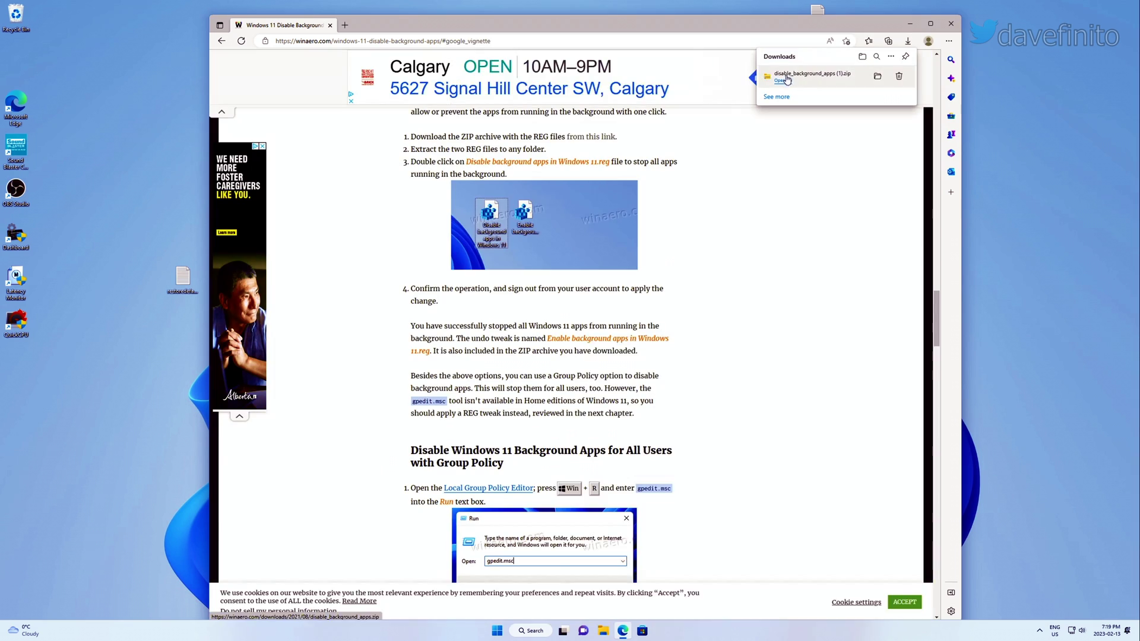
pyautogui.click(782, 81)
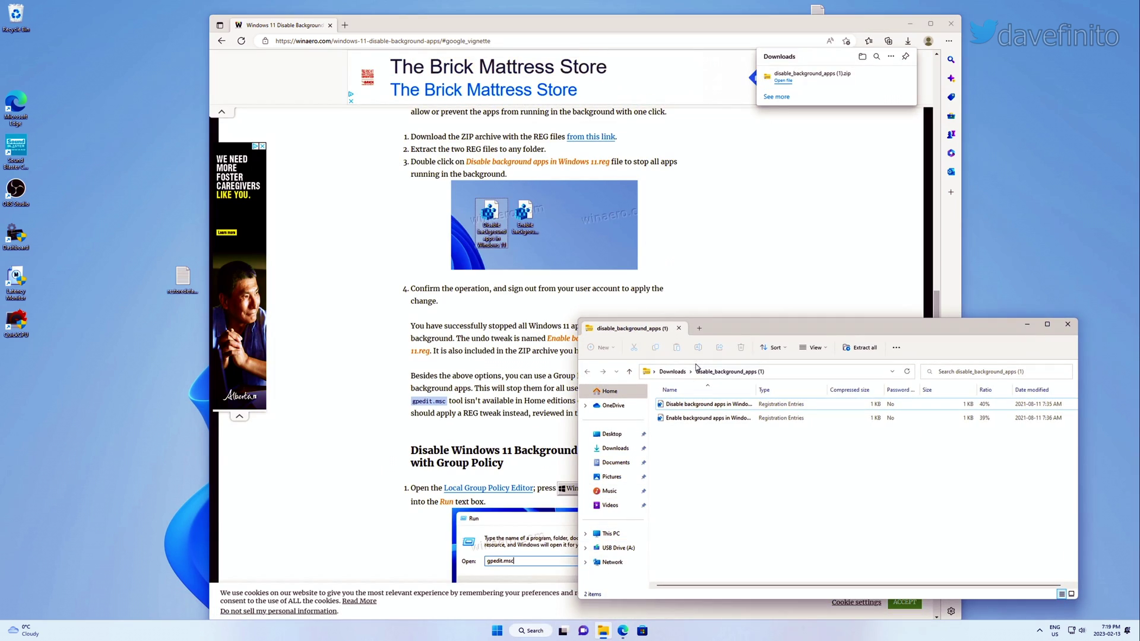
# Merge 'Disable background apps in Windows 11.reg' into the registry, approving every prompt
pyautogui.click(687, 405)
pyautogui.doubleClick(688, 405)
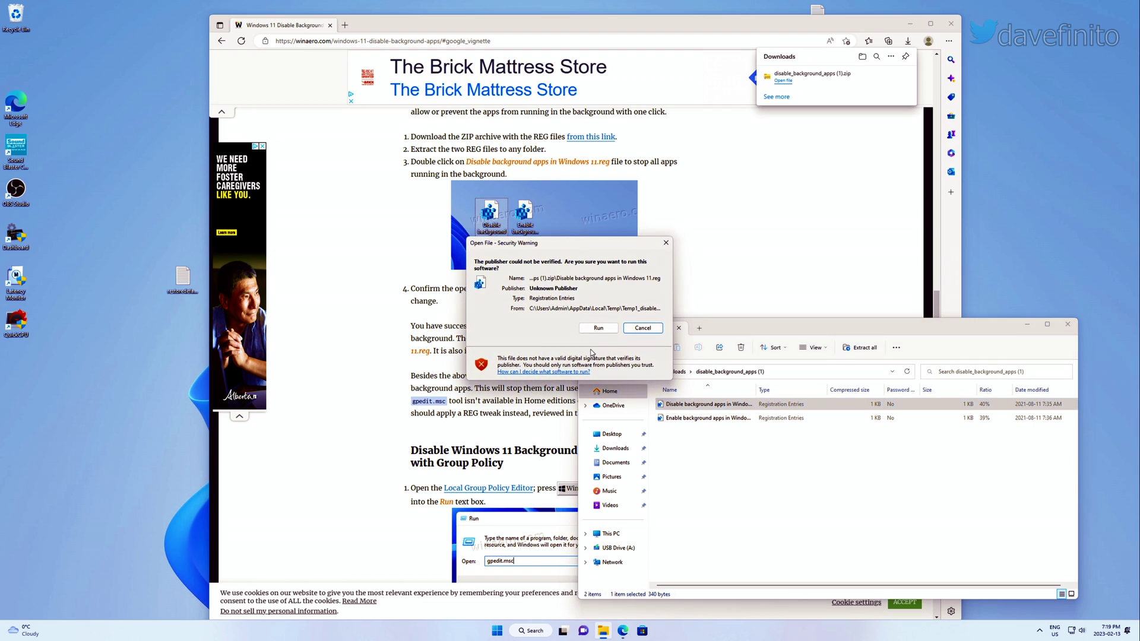
pyautogui.click(599, 329)
pyautogui.click(533, 388)
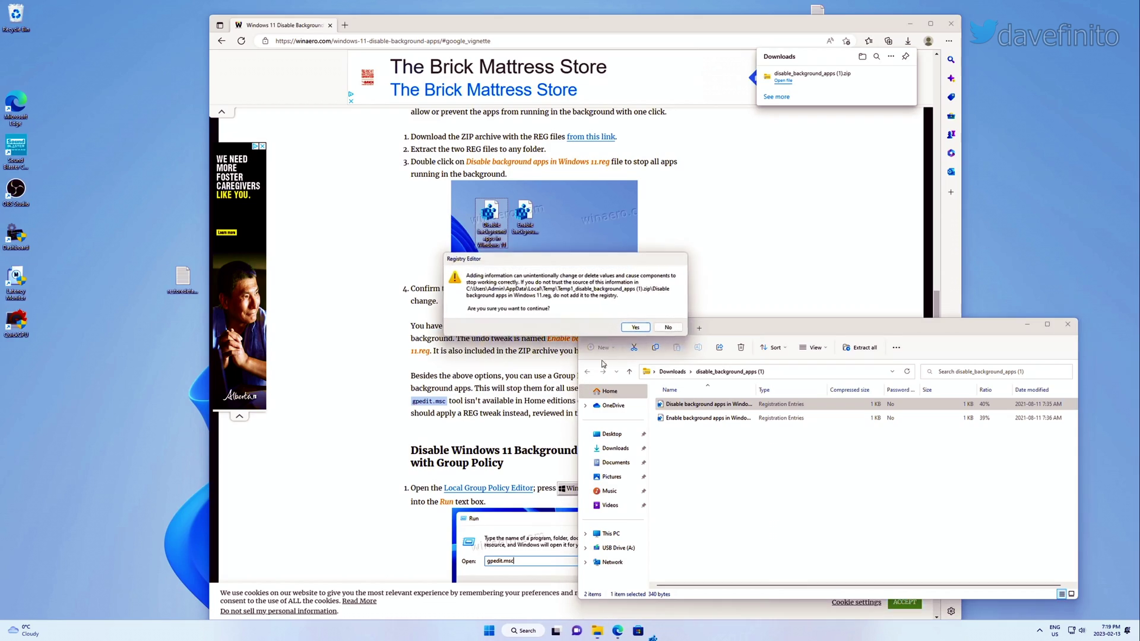
pyautogui.click(637, 328)
# Dismiss the registry message, then open Installed apps and Calculator's advanced options page
pyautogui.click(669, 326)
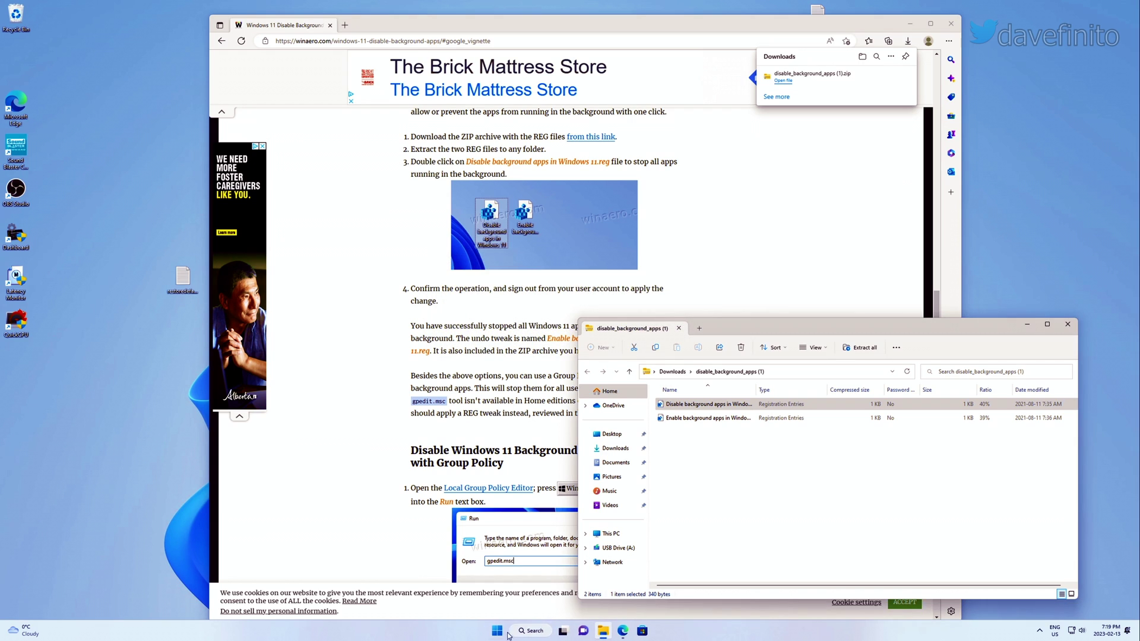
pyautogui.click(533, 631)
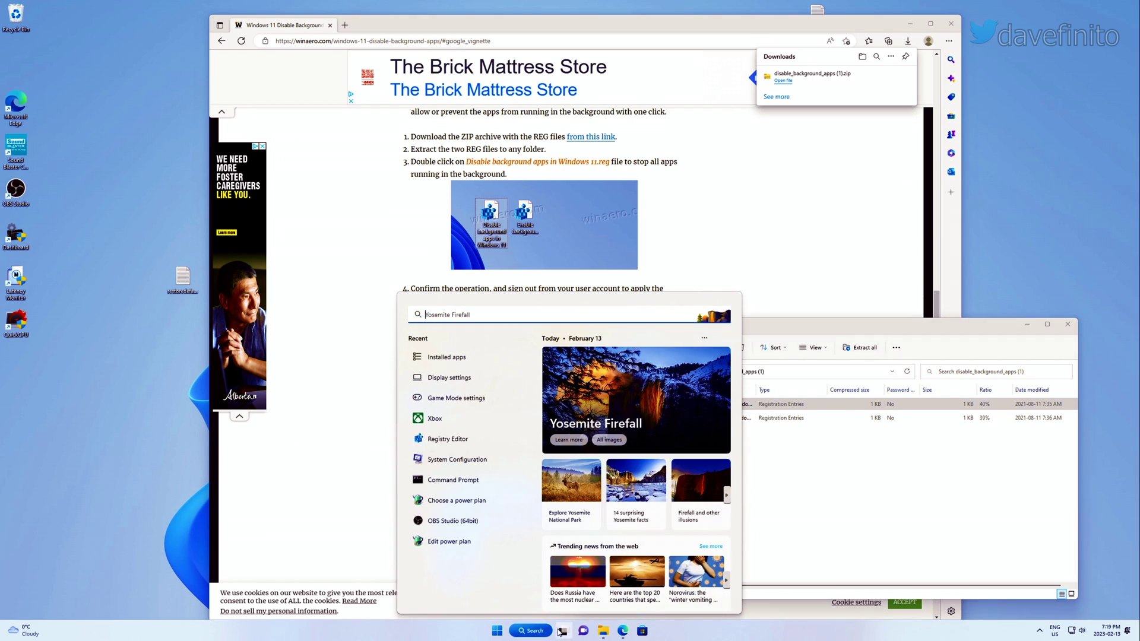
pyautogui.click(446, 357)
pyautogui.click(797, 199)
pyautogui.click(748, 221)
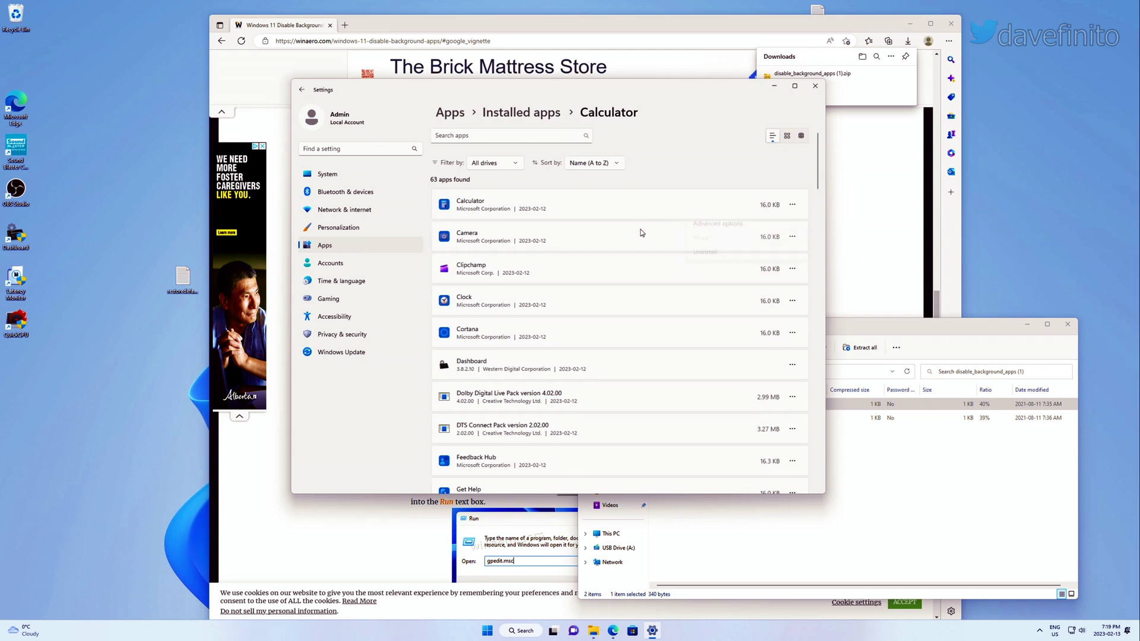
pyautogui.scroll(-3, 501, 272)
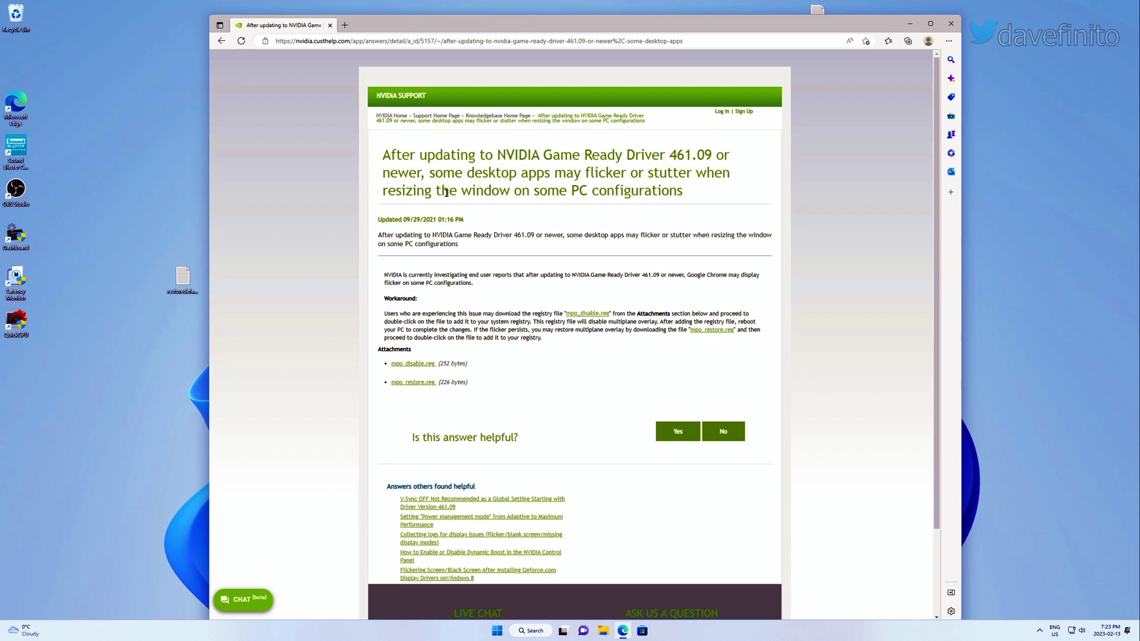
# Download and keep mpo_disable.reg, then run it and approve the UAC and Registry Editor prompts
pyautogui.click(429, 366)
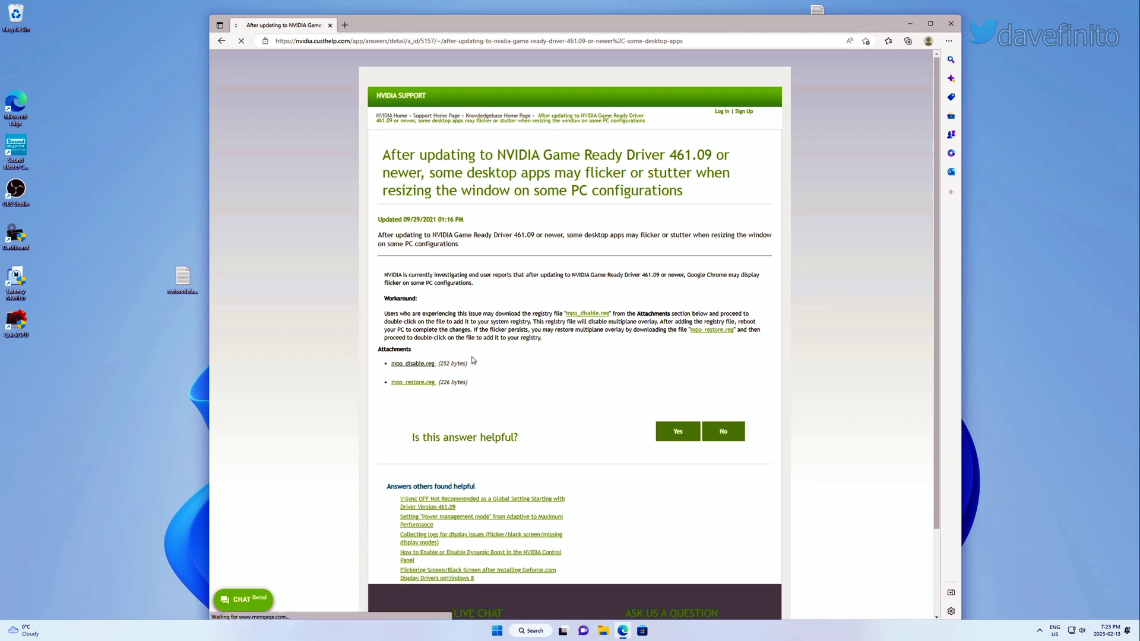
pyautogui.click(805, 95)
pyautogui.click(783, 80)
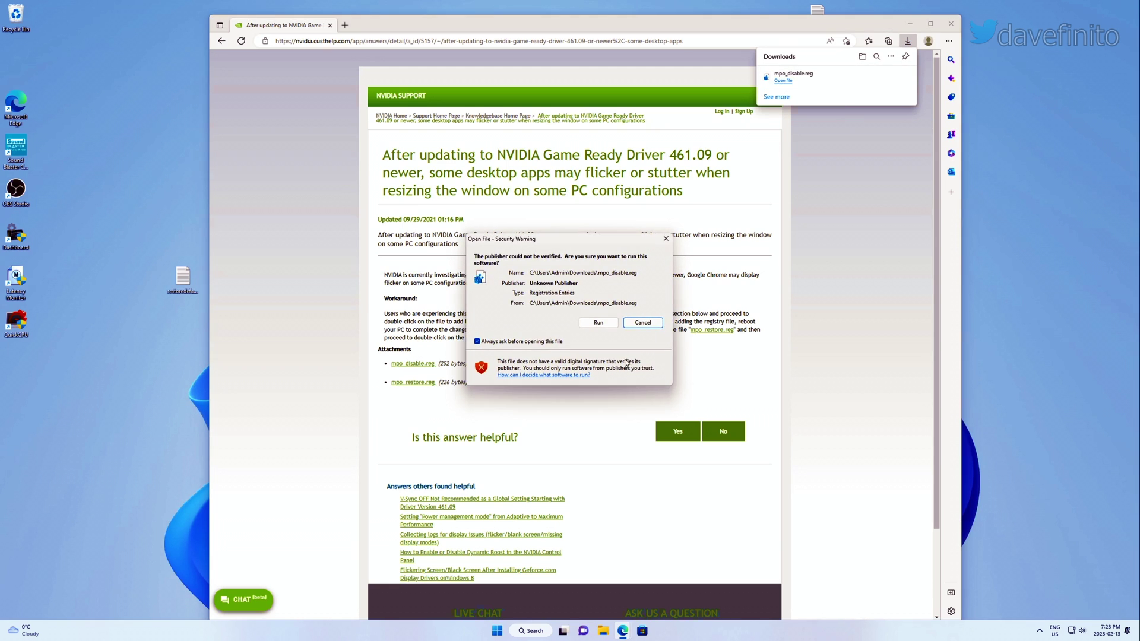
pyautogui.click(612, 320)
pyautogui.hotkey('alt', 'y')
pyautogui.click(636, 324)
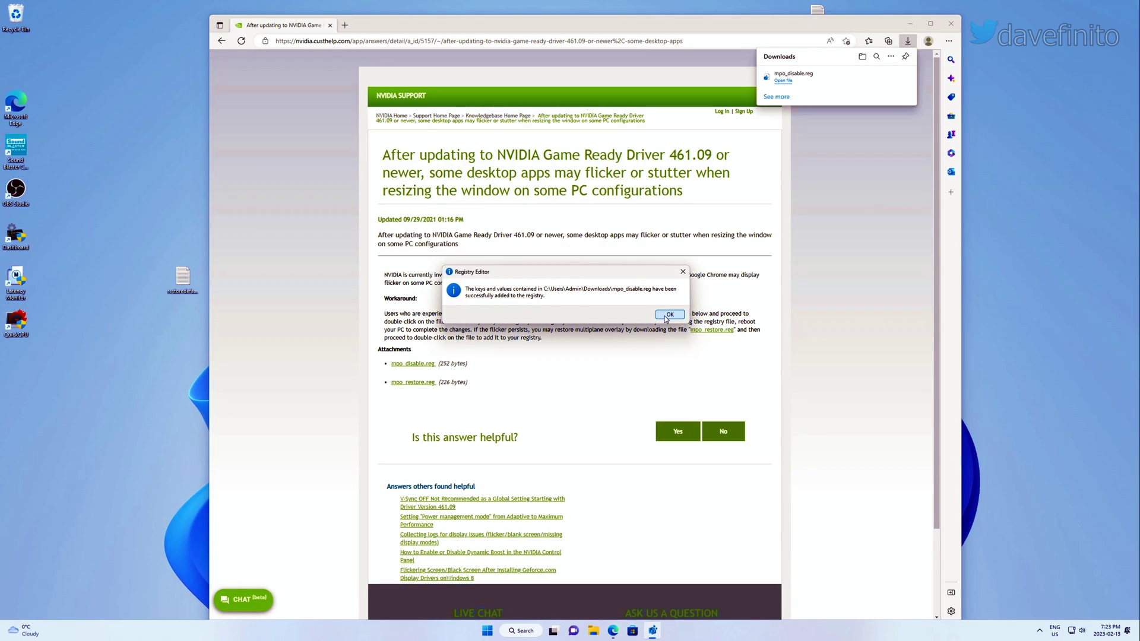
pyautogui.click(668, 315)
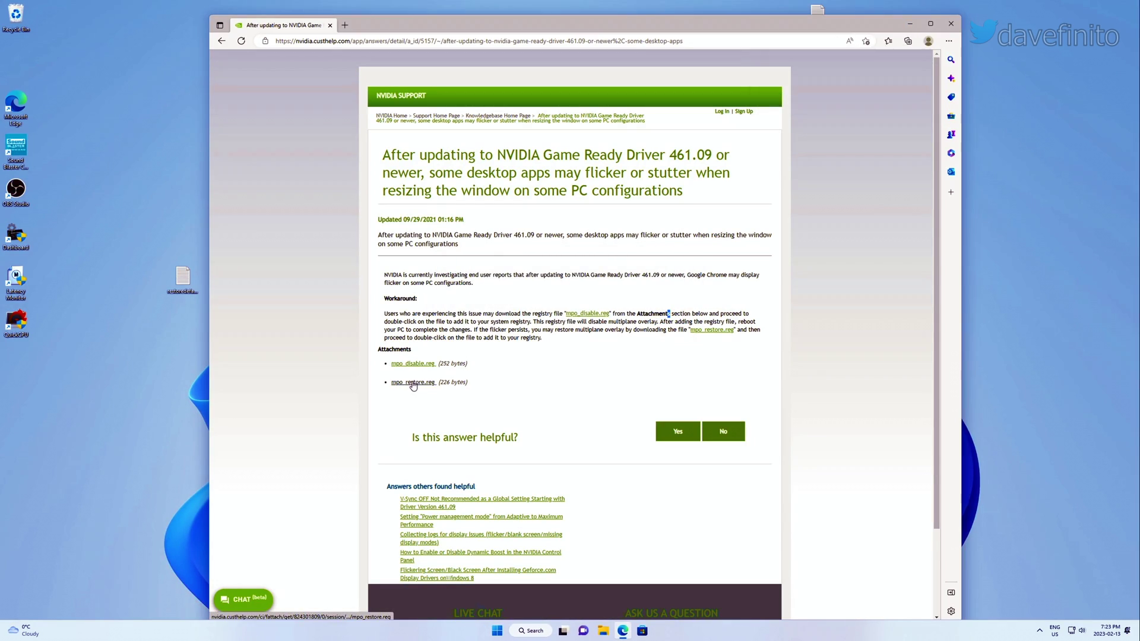
# Download the mpo_restore.reg undo file from the NVIDIA article
pyautogui.click(414, 383)
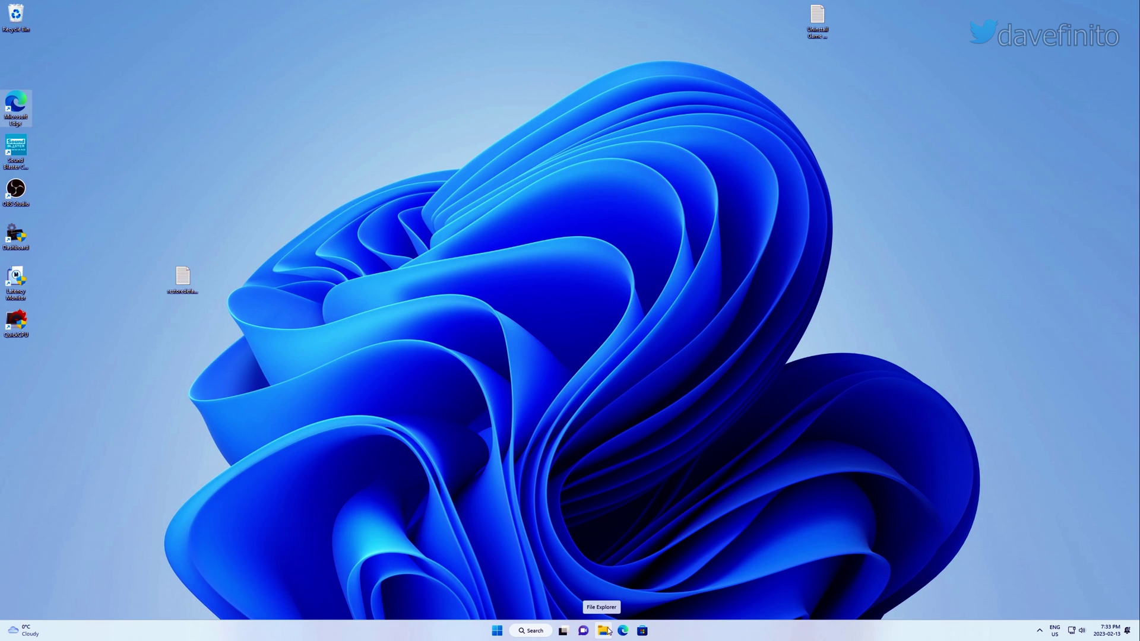
# Search drive C: in File Explorer for nvcamera*.exe
pyautogui.click(604, 631)
pyautogui.click(611, 533)
pyautogui.doubleClick(683, 404)
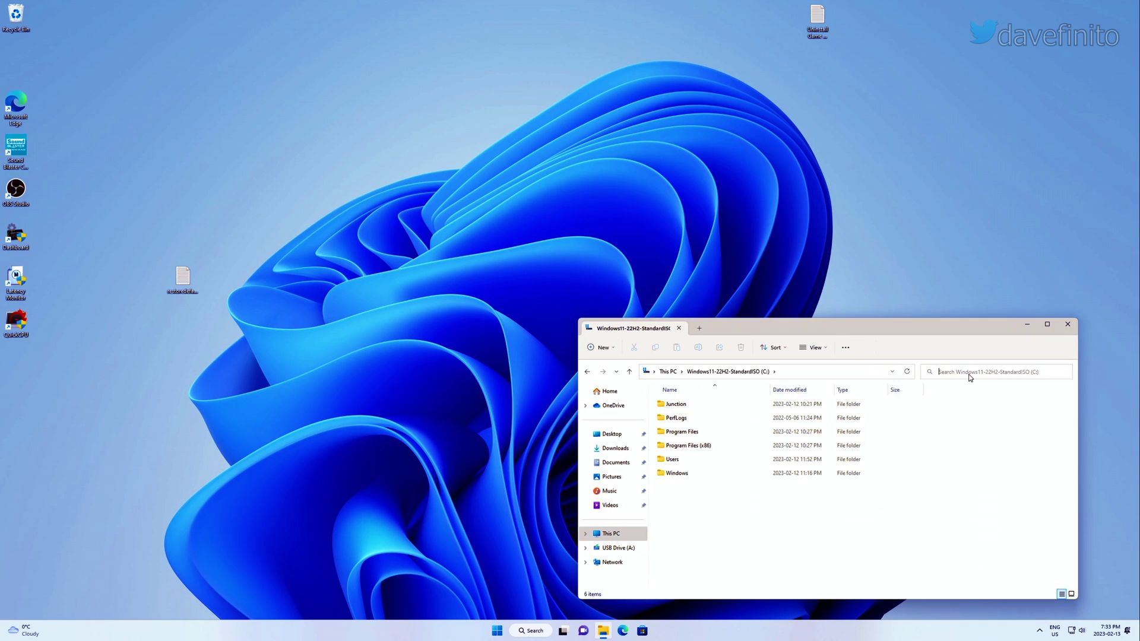
pyautogui.click(972, 372)
pyautogui.write('nvcamera*.exe')
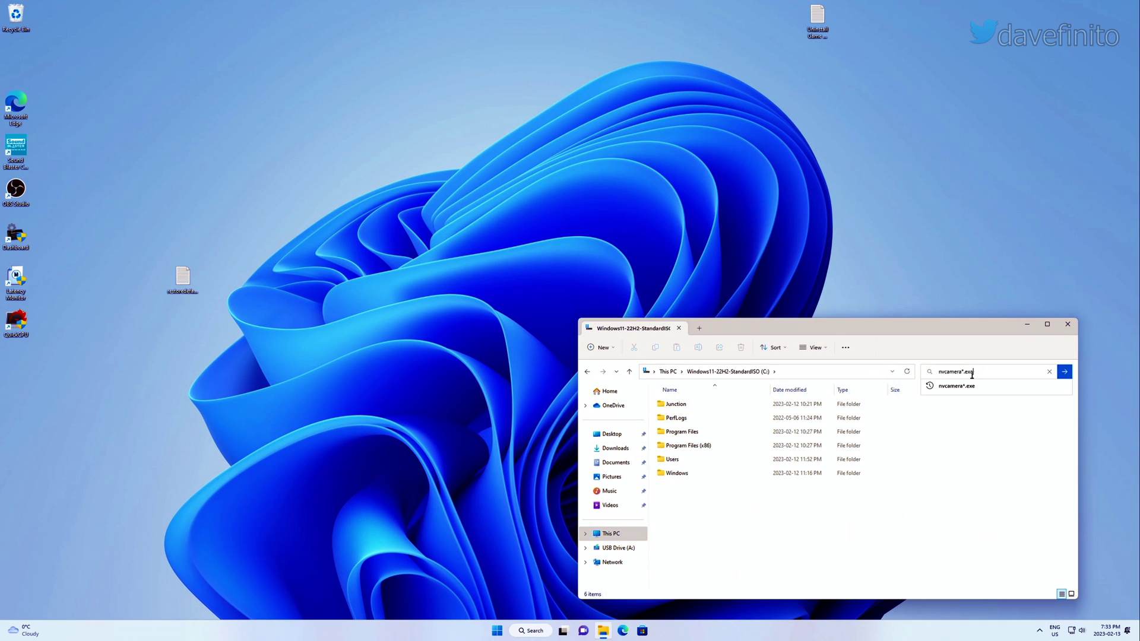
pyautogui.press('Return')
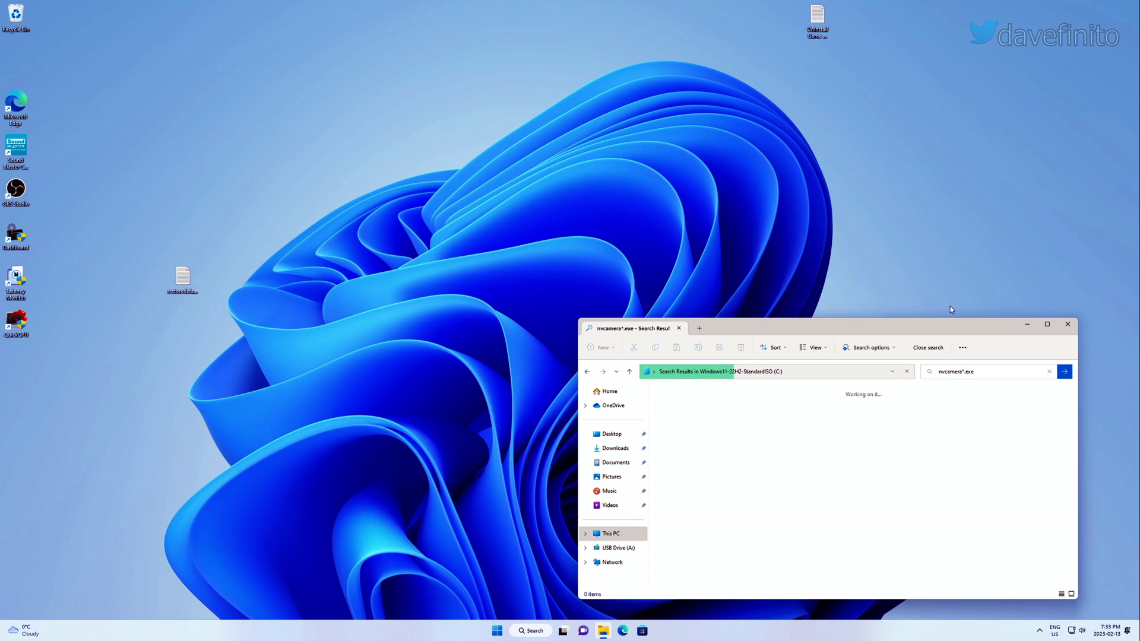
# Copy the System32 NvCameraEnable result's location path from its properties and open an administrator terminal
pyautogui.click(722, 417)
pyautogui.hotkey('alt', 'Return')
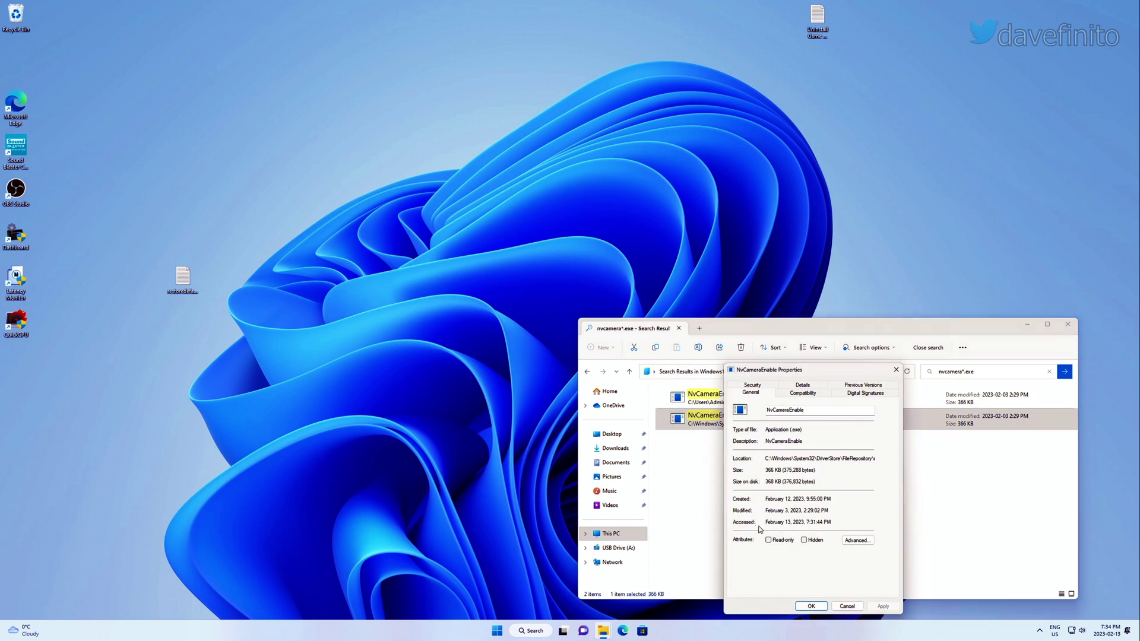
pyautogui.moveTo(766, 459); pyautogui.dragTo(899, 461)
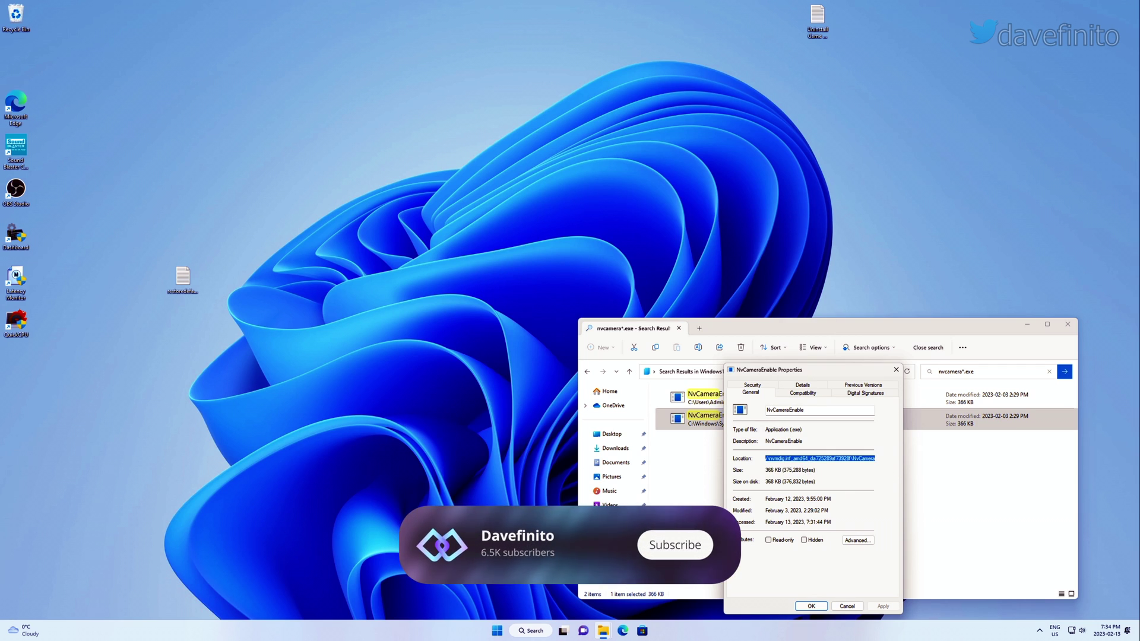
pyautogui.press('super+x')
pyautogui.press('a')
pyautogui.hotkey('alt', 'y')
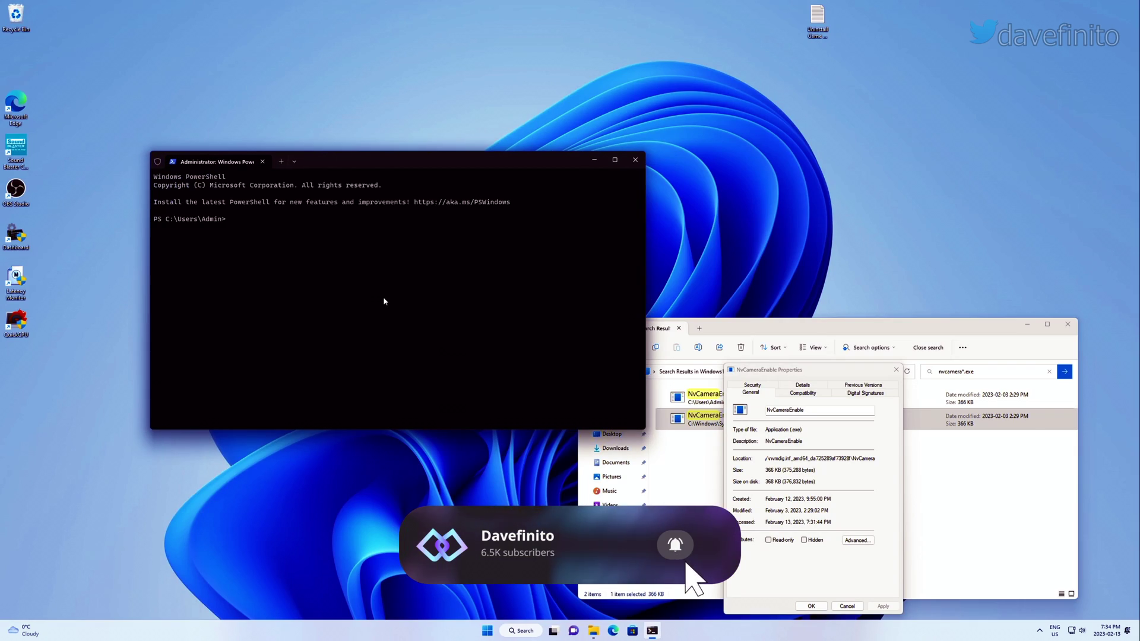
# Switch to cmd, cd into the pasted NvCamera folder, and run NvCameraEnable.exe off
pyautogui.write('cmd')
pyautogui.press('Return')
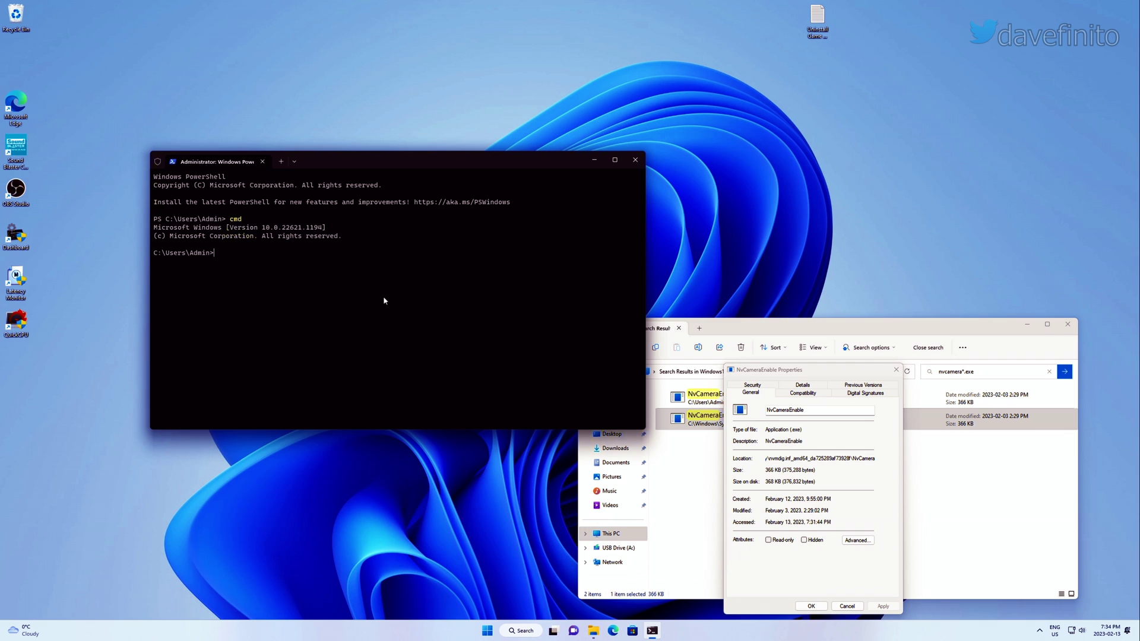
pyautogui.write('cd')
pyautogui.hotkey('ctrl', 'v')
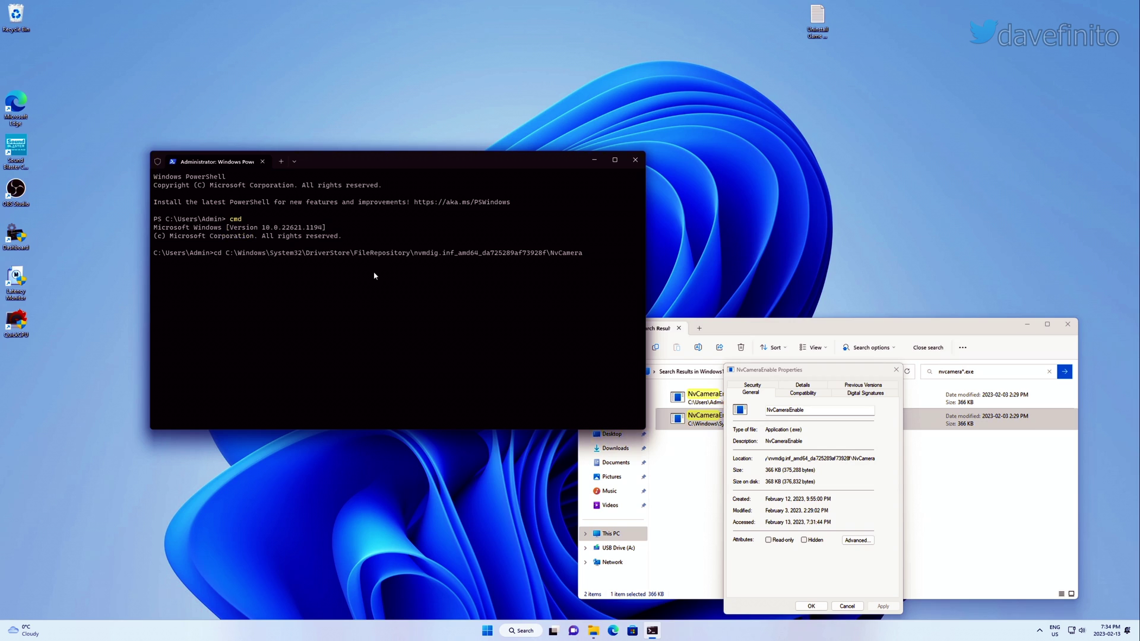
pyautogui.press('Return')
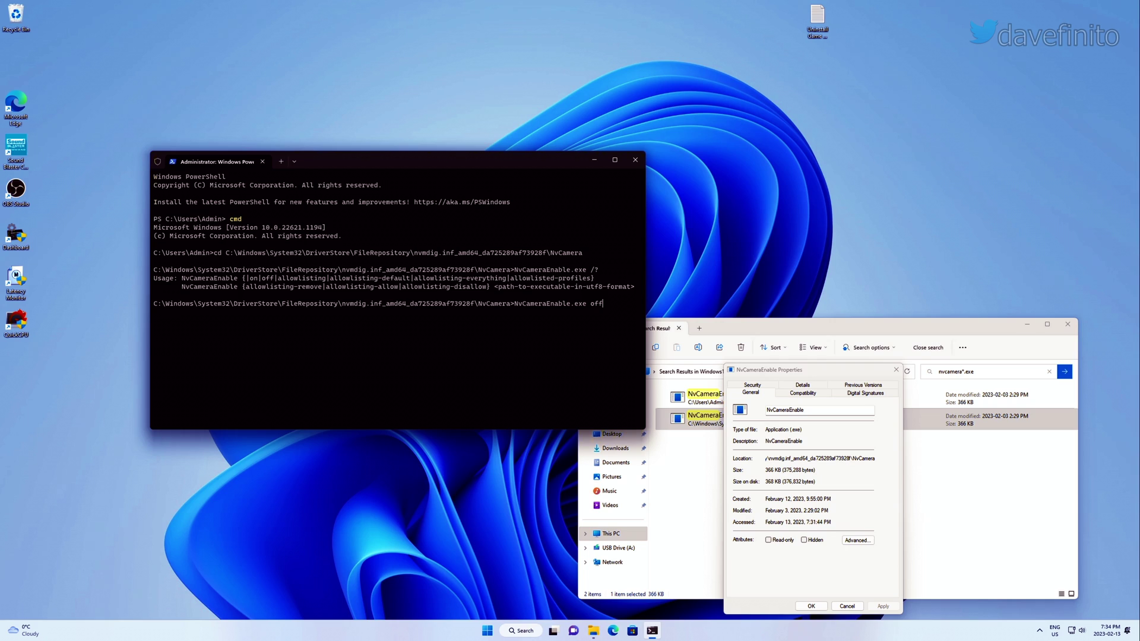
pyautogui.press('Return')
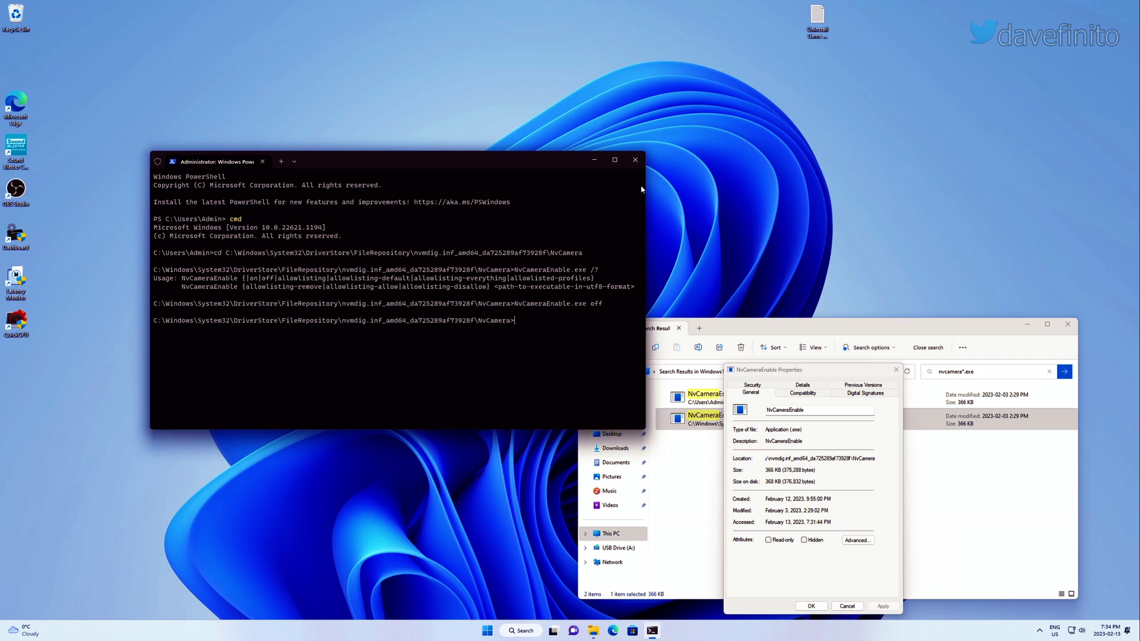